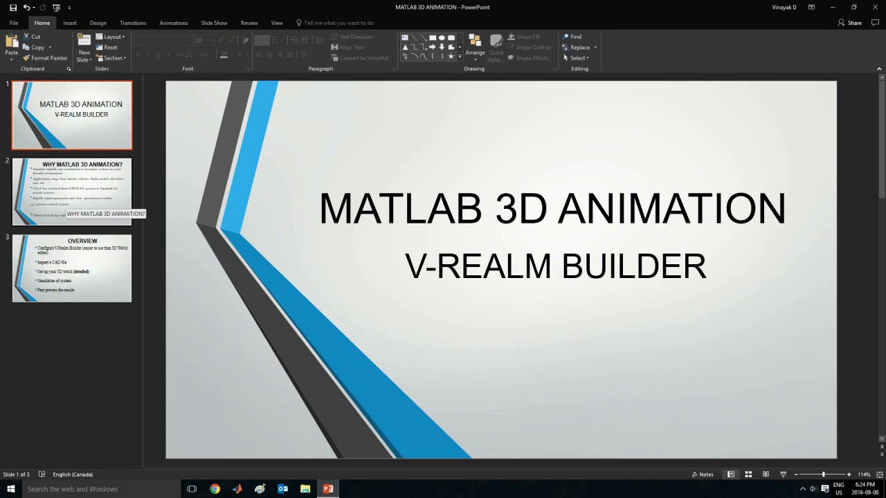
# - View the presentation slides on why to use MATLAB 3D animation and the tutorial overview
pyautogui.click(65, 201)
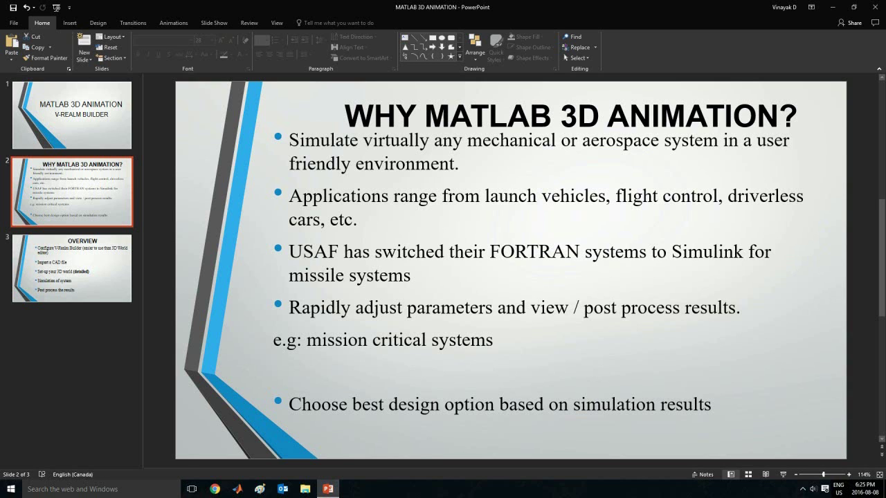
pyautogui.click(71, 305)
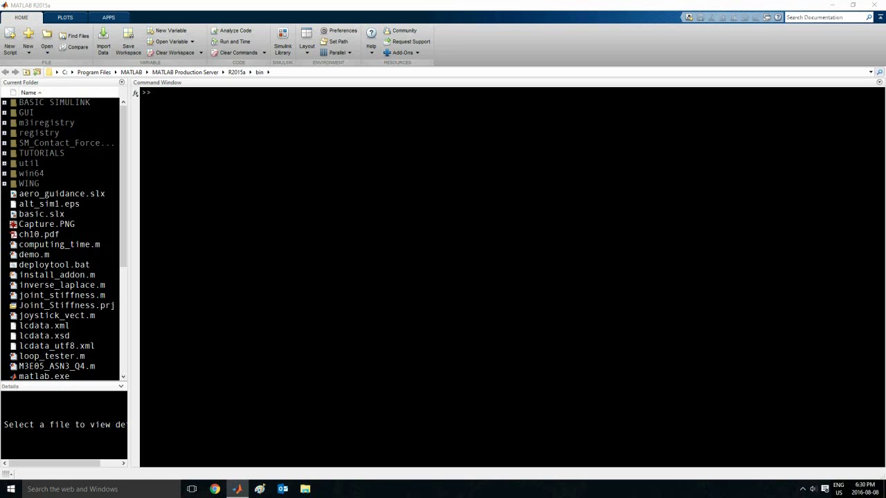
pyautogui.click(156, 93)
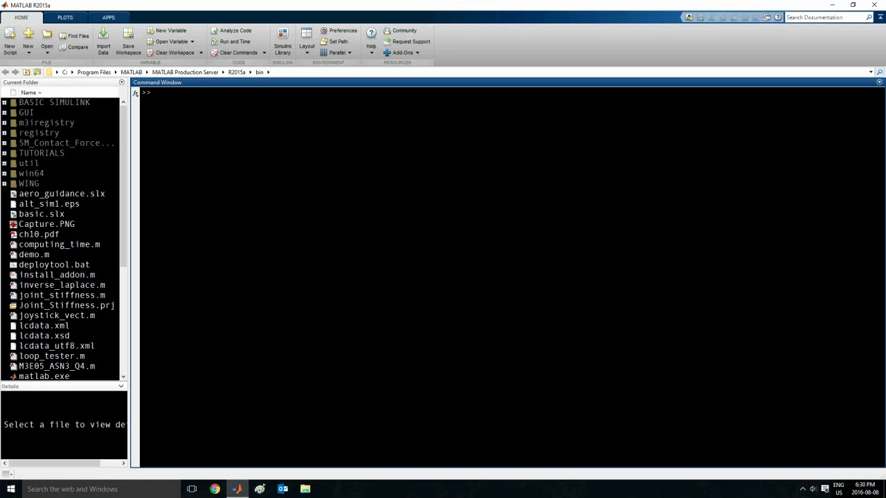
pyautogui.write('vrinstall -install')
pyautogui.press('BackSpace')
pyautogui.press('BackSpace')
pyautogui.press('BackSpace')
pyautogui.press('BackSpace')
pyautogui.press('BackSpace')
pyautogui.press('BackSpace')
pyautogui.press('BackSpace')
pyautogui.press('BackSpace')
pyautogui.press('BackSpace')
pyautogui.press('BackSpace')
pyautogui.press('BackSpace')
pyautogui.press('BackSpace')
pyautogui.press('BackSpace')
pyautogui.press('BackSpace')
pyautogui.press('BackSpace')
pyautogui.press('BackSpace')
pyautogui.press('BackSpace')
pyautogui.press('BackSpace')
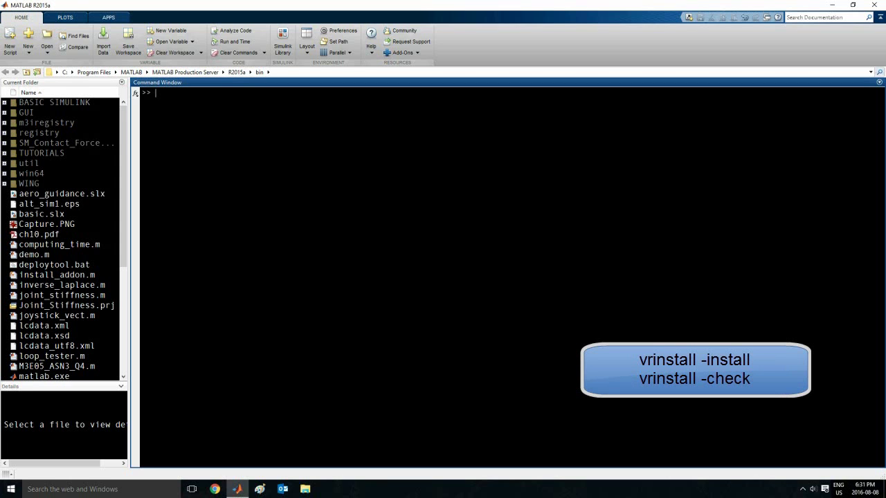
# - Run vrinstall -check in MATLAB to check whether the VRML editor is installed
pyautogui.write('vrinstall -chec')
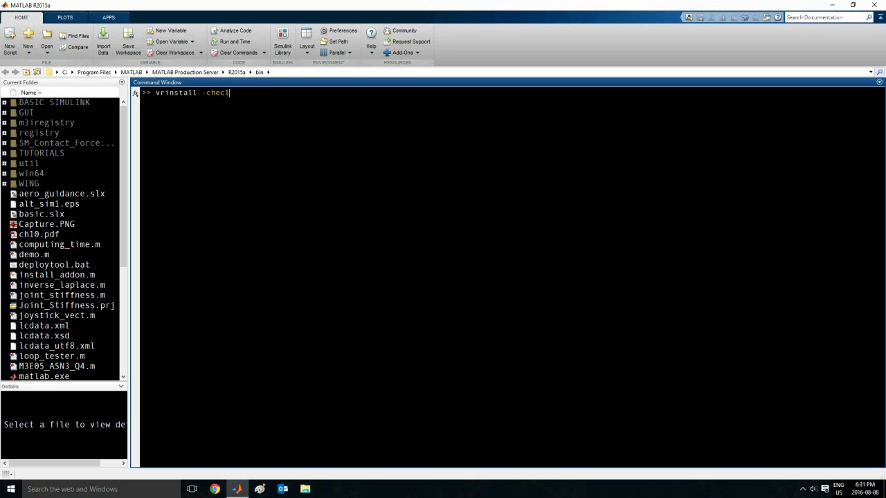
pyautogui.write('k')
pyautogui.press('Return')
# - Run the preferences command and display the Simulink 3D Animation preferences
pyautogui.write('preferences')
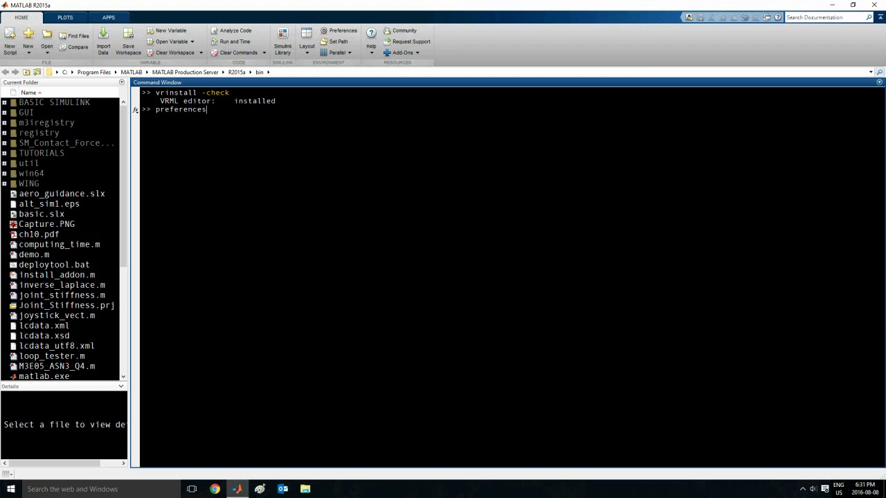
pyautogui.press('Return')
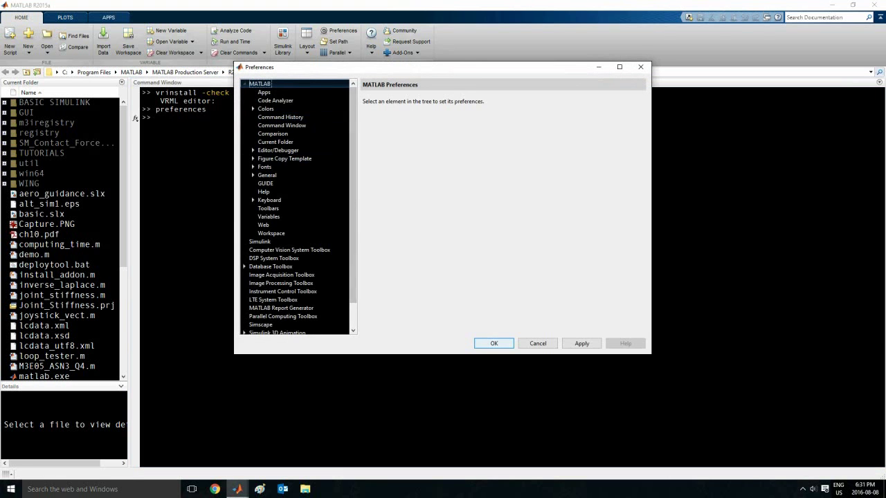
pyautogui.scroll(-1, 291, 297)
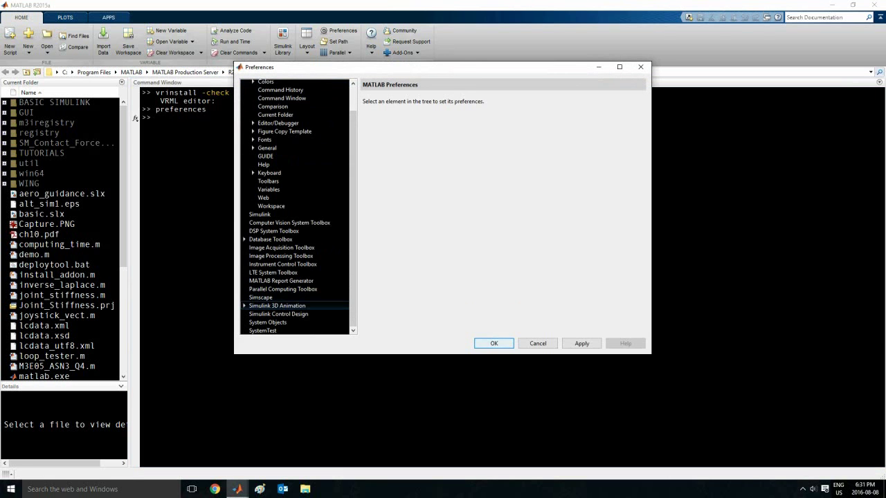
pyautogui.click(277, 306)
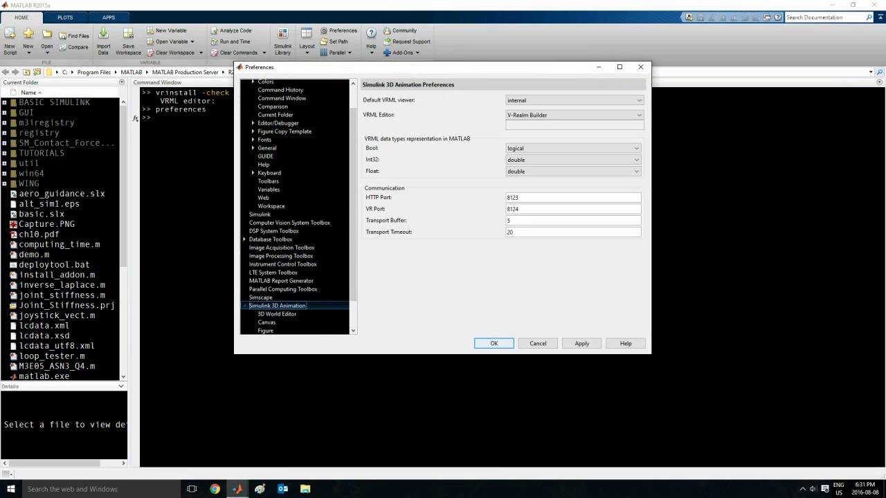
# - Examine the available choices for the default VRML viewer and the VRML editor without changing them
pyautogui.click(574, 99)
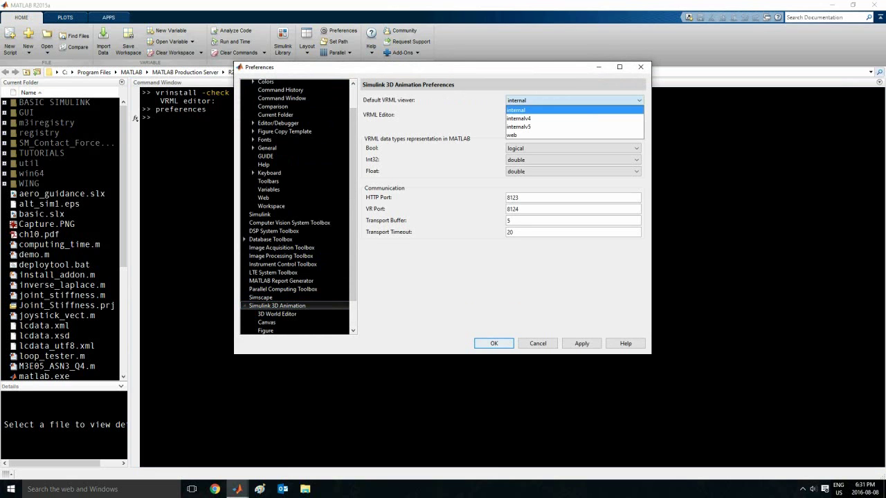
pyautogui.click(574, 100)
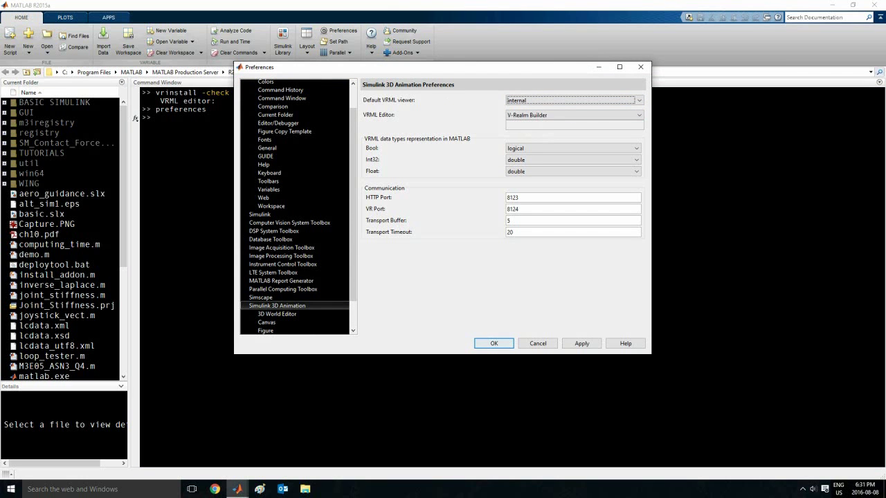
pyautogui.click(573, 115)
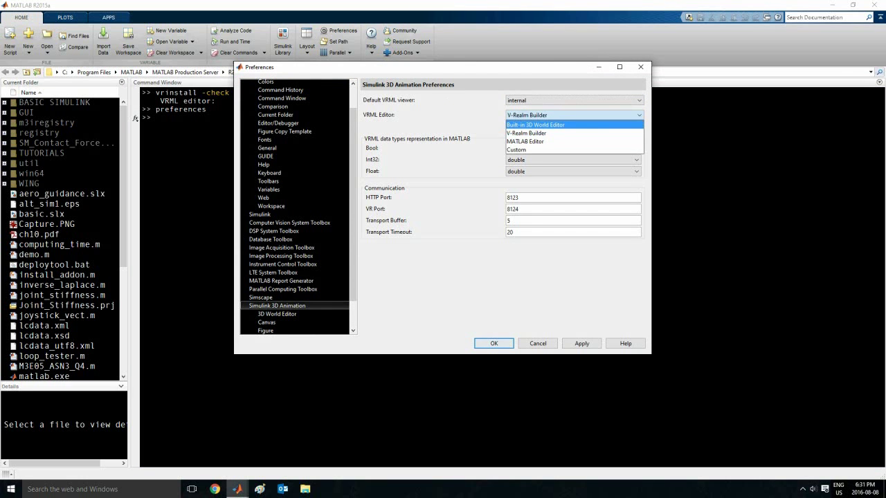
pyautogui.press('Down')
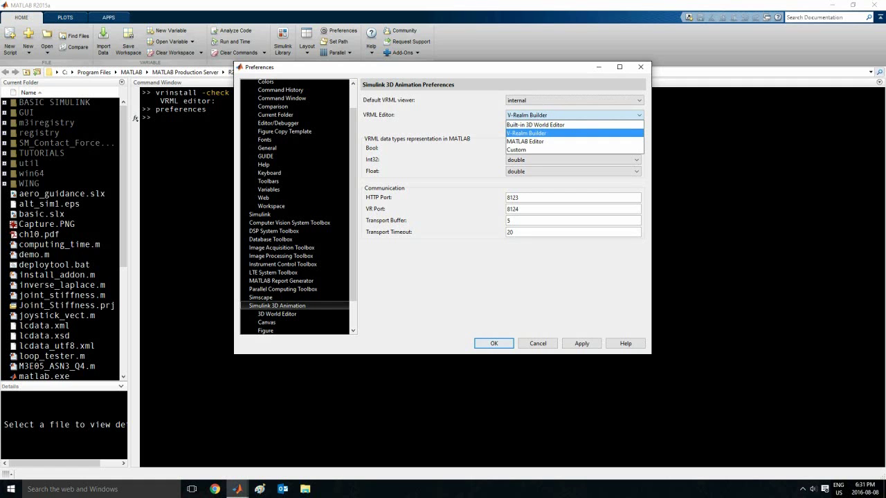
pyautogui.press('Down')
pyautogui.press('Down')
pyautogui.press('Escape')
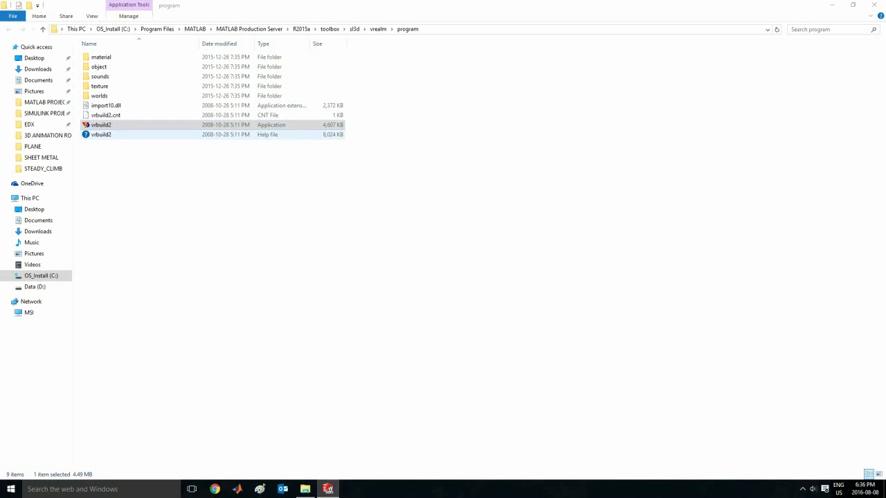
# - Create a desktop shortcut for the vrbuild2 application in the vrealm program folder, and close the folder window
pyautogui.rightClick(253, 120)
pyautogui.click(101, 124)
pyautogui.rightClick(244, 126)
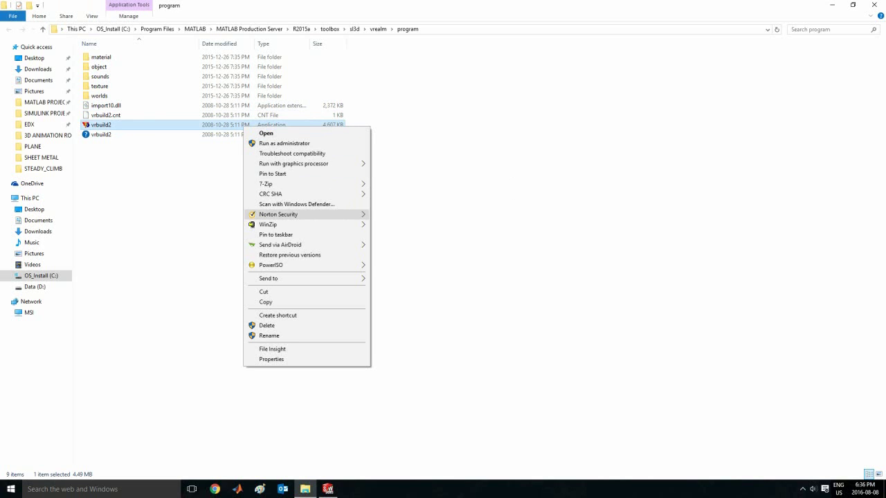
pyautogui.moveTo(305, 278)
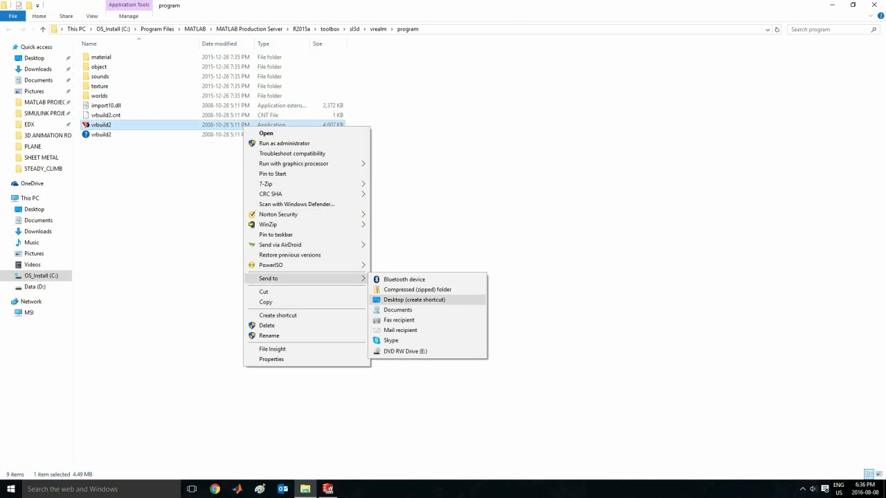
pyautogui.click(414, 299)
pyautogui.click(873, 5)
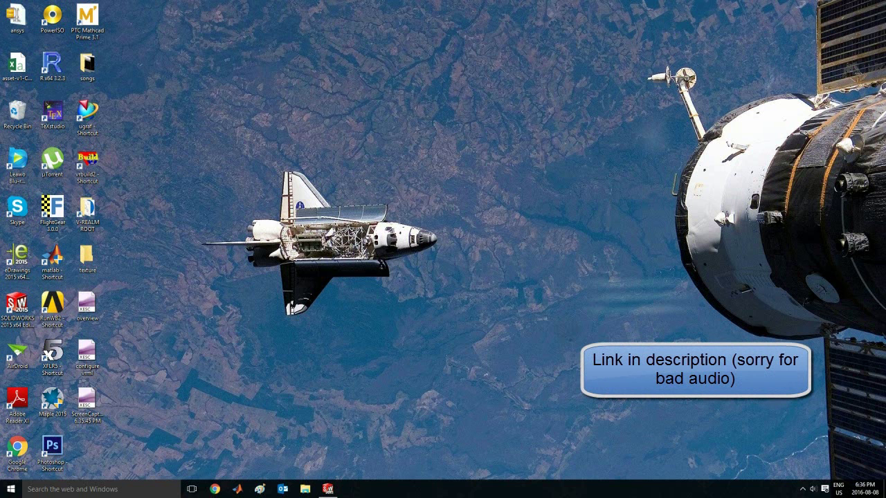
# - Switch to SOLIDWORKS and save the rocket part to the Desktop as launch_video in VRML (*.wrl) format
pyautogui.click(328, 489)
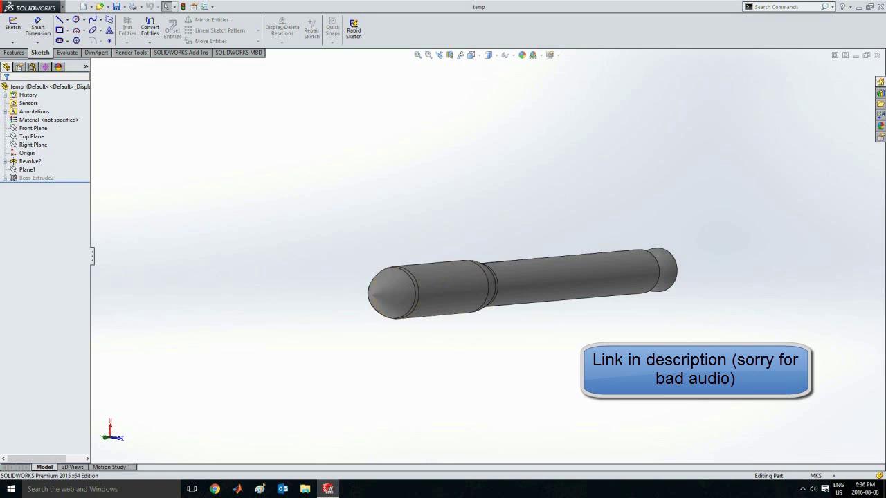
pyautogui.moveTo(488, 277); pyautogui.dragTo(453, 277, button='middle')
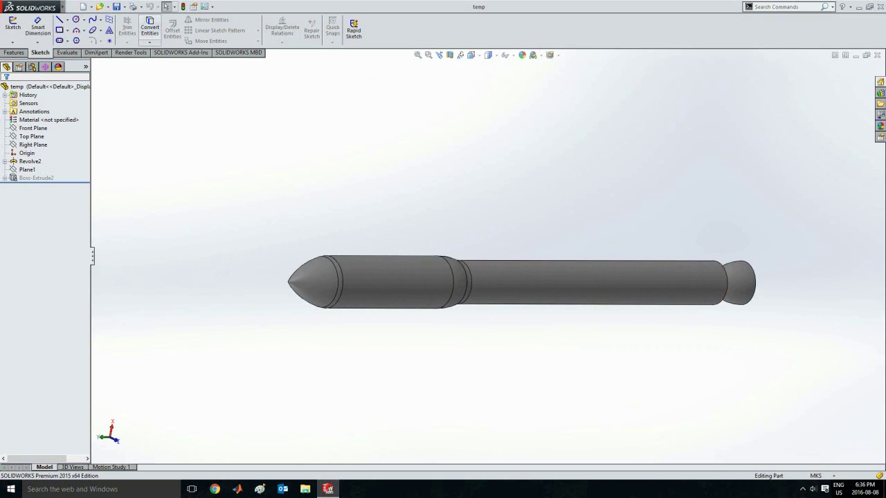
pyautogui.click(73, 7)
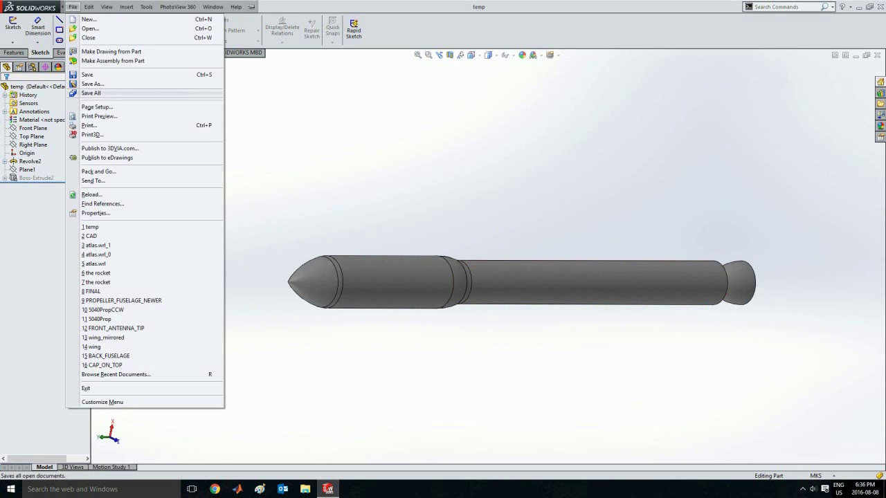
pyautogui.click(93, 84)
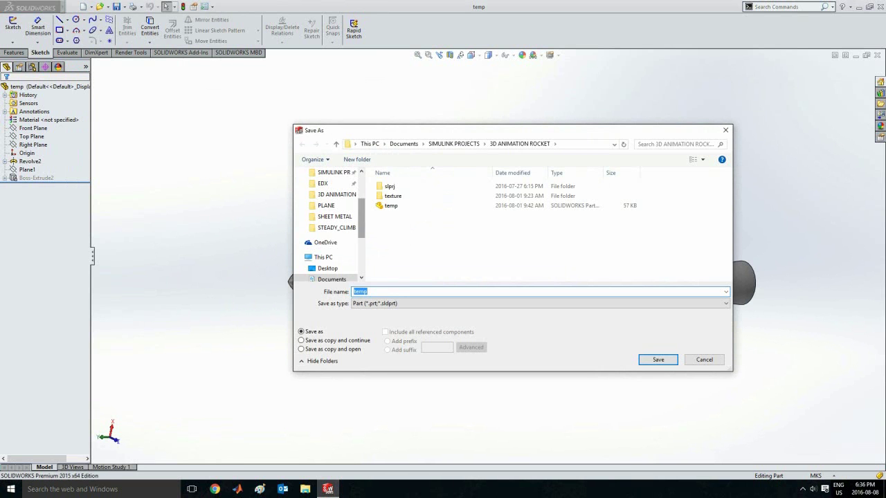
pyautogui.click(327, 268)
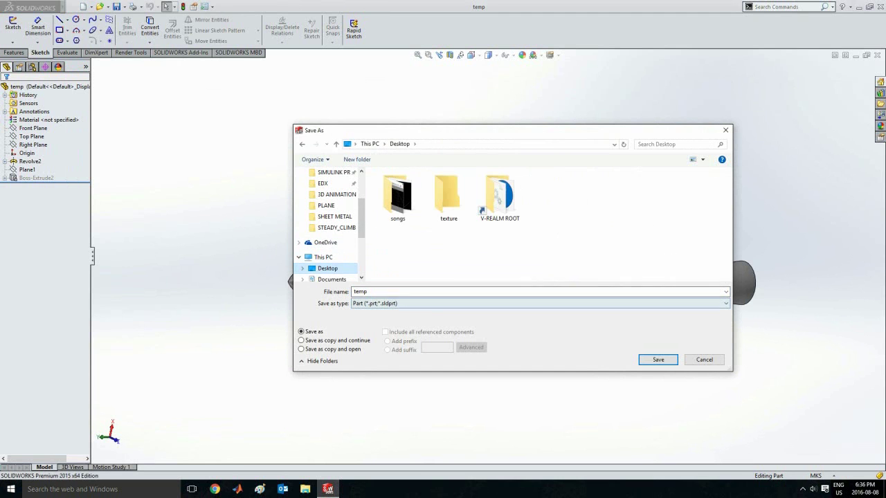
pyautogui.click(360, 291)
pyautogui.write('launch_video')
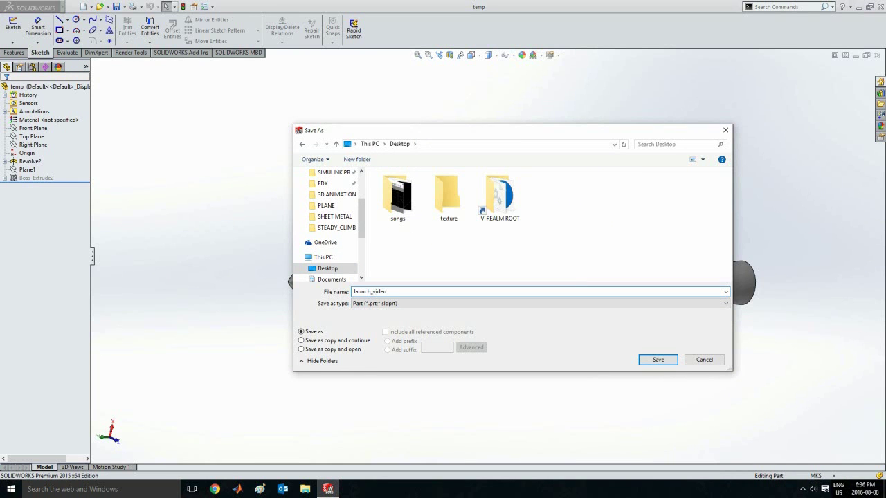
pyautogui.click(540, 303)
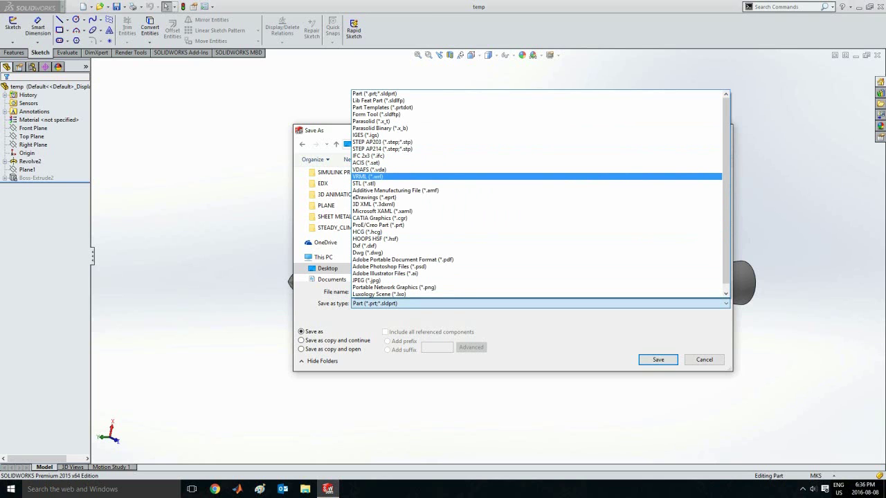
pyautogui.press('Return')
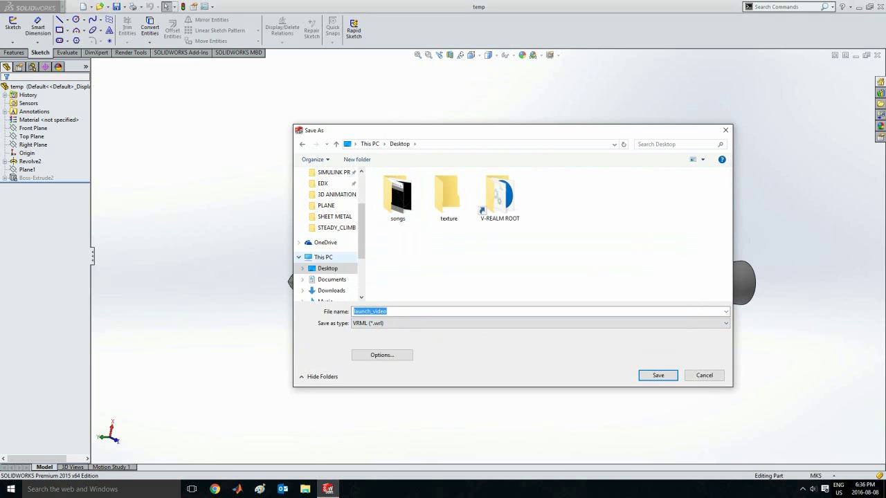
pyautogui.press('Return')
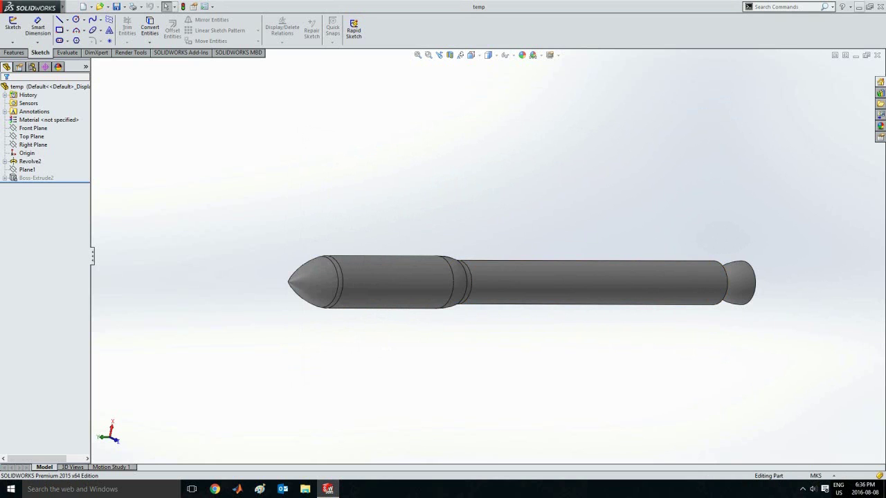
# - Minimize SOLIDWORKS, move the launch_video file above the vrbuild2 shortcut on the desktop, and open it in V-Realm Builder
pyautogui.click(859, 7)
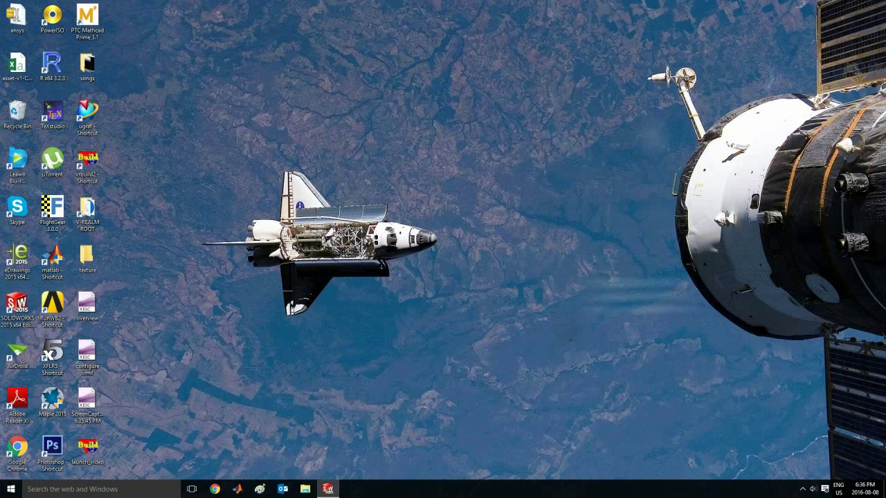
pyautogui.rightClick(411, 147)
pyautogui.click(436, 174)
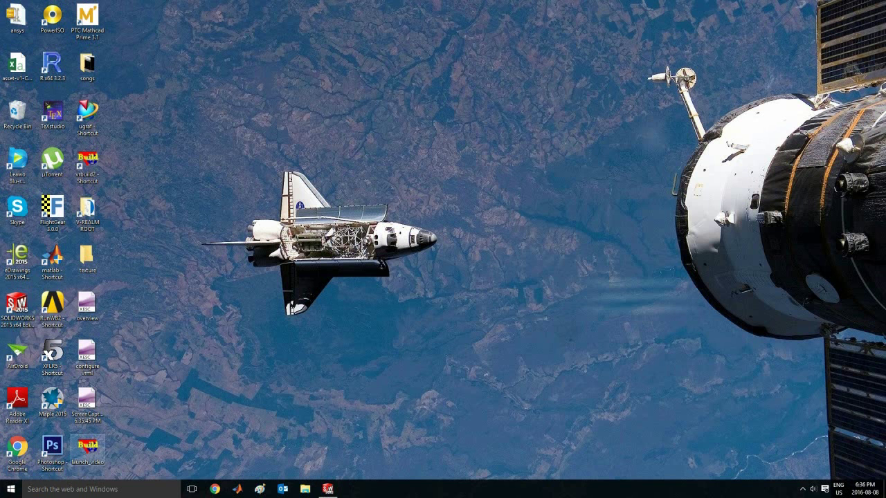
pyautogui.moveTo(88, 449); pyautogui.dragTo(88, 162)
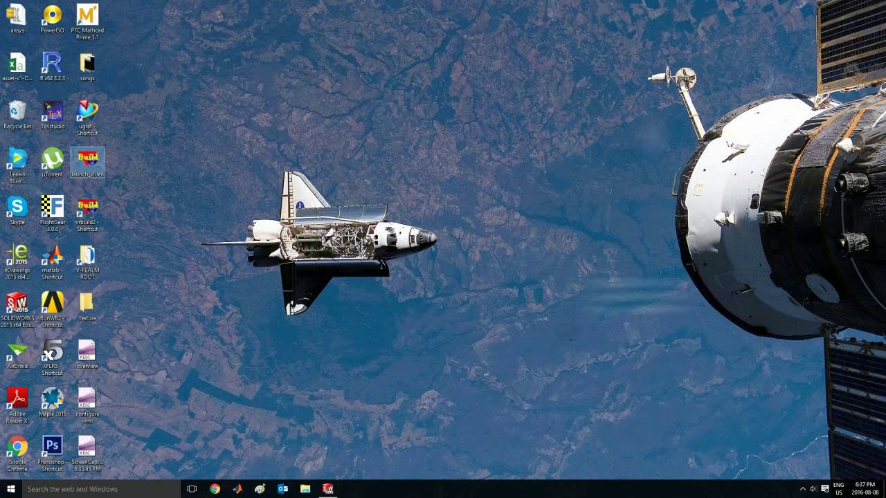
pyautogui.doubleClick(87, 161)
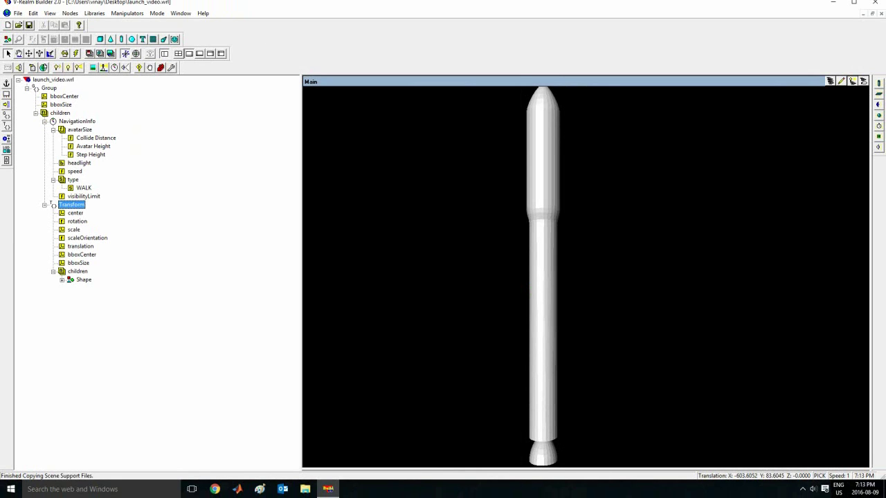
# - Move the rocket sideways in the Main view to a translation of about X -51.4, Y 98.0
pyautogui.click(542, 270)
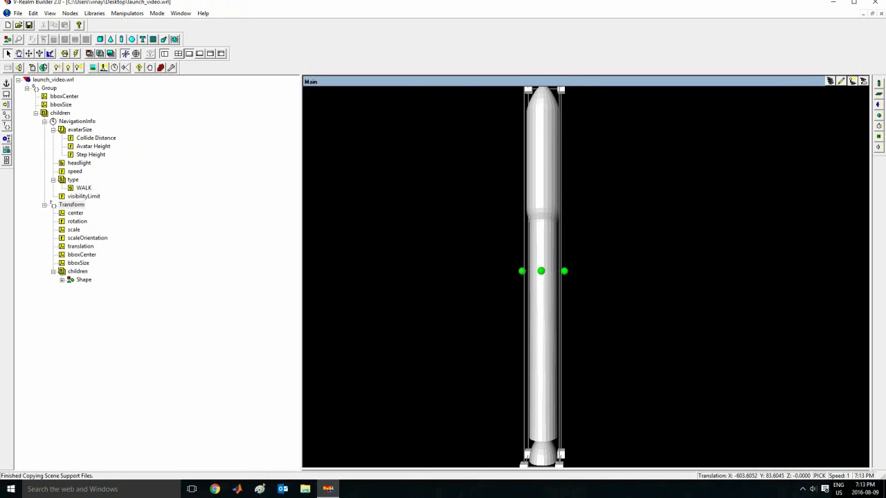
pyautogui.moveTo(535, 210)
pyautogui.mouseDown()
pyautogui.moveTo(621, 214)
pyautogui.moveTo(523, 215)
pyautogui.moveTo(566, 239)
pyautogui.moveTo(534, 215)
pyautogui.mouseUp()
pyautogui.moveTo(541, 270); pyautogui.dragTo(582, 271)
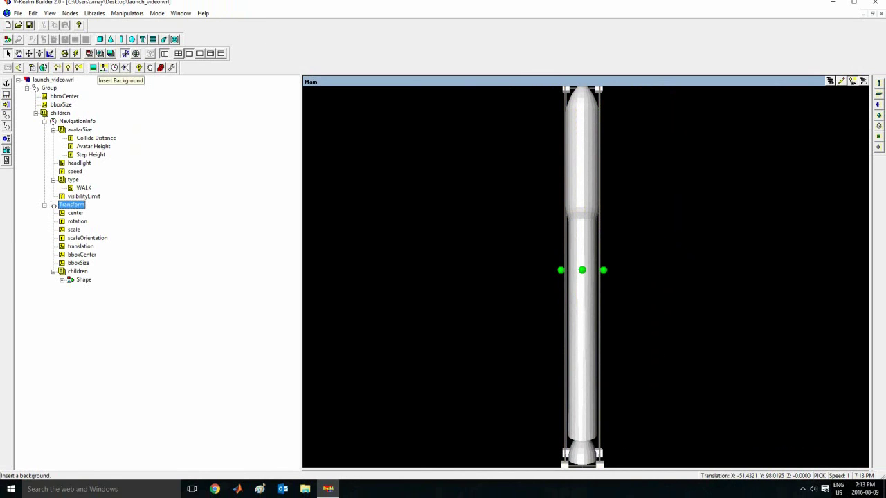
# - Insert a Background among the group's children and a Viewpoint directly under the launch_video.wrl root
pyautogui.click(92, 67)
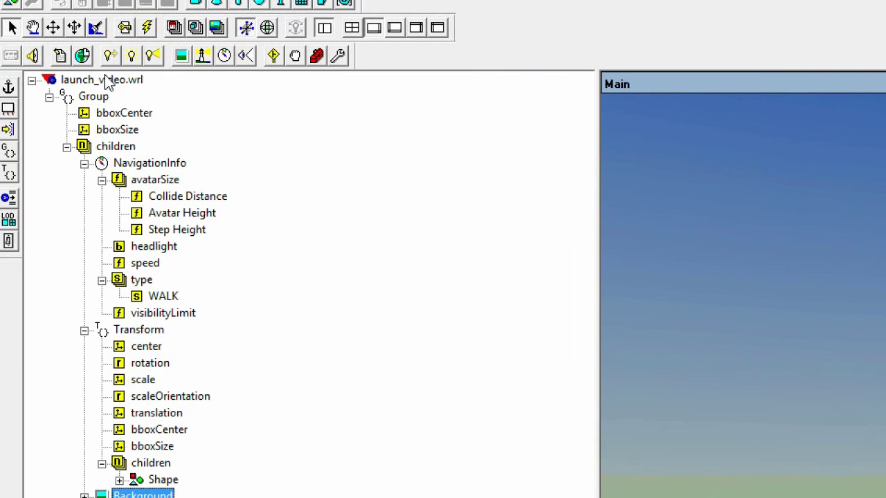
pyautogui.click(95, 81)
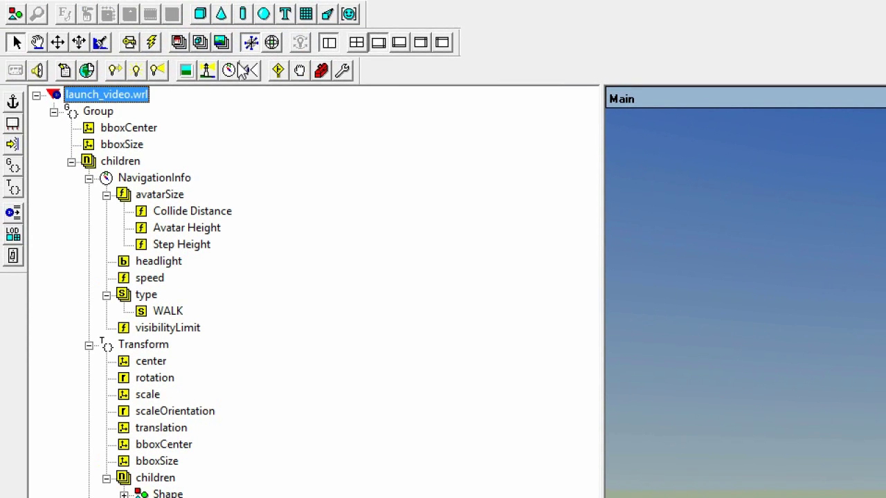
pyautogui.click(251, 70)
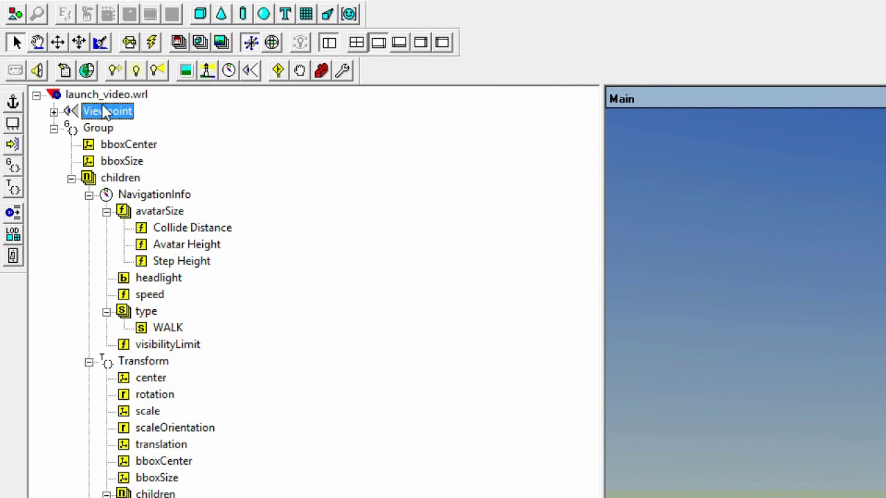
# - Set set_bind to True for the Viewpoint directly under the launch_video.wrl root
pyautogui.click(53, 112)
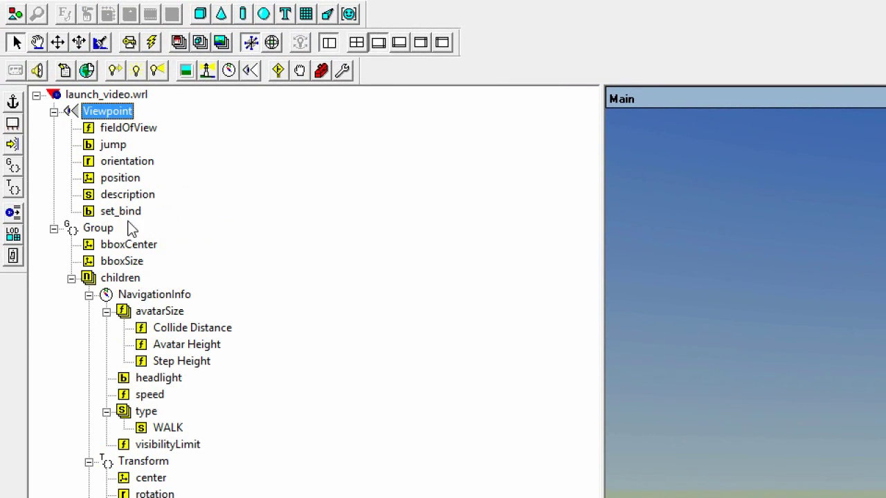
pyautogui.doubleClick(107, 211)
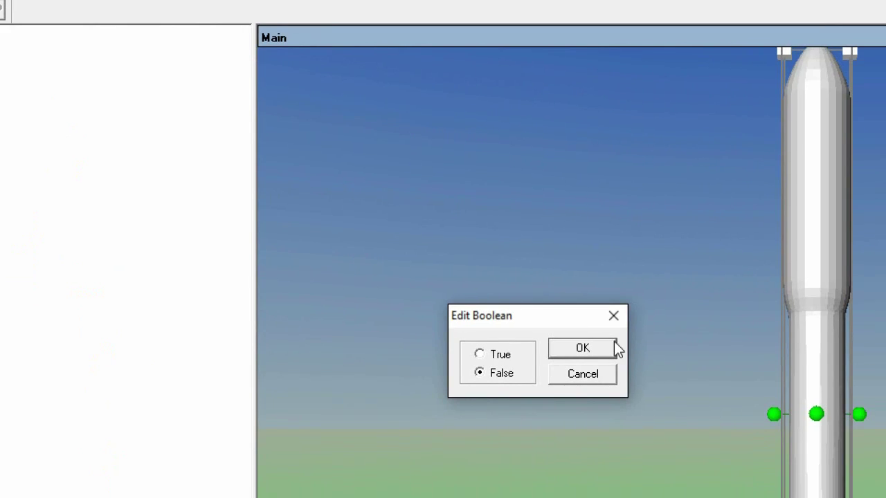
pyautogui.click(501, 357)
pyautogui.click(573, 348)
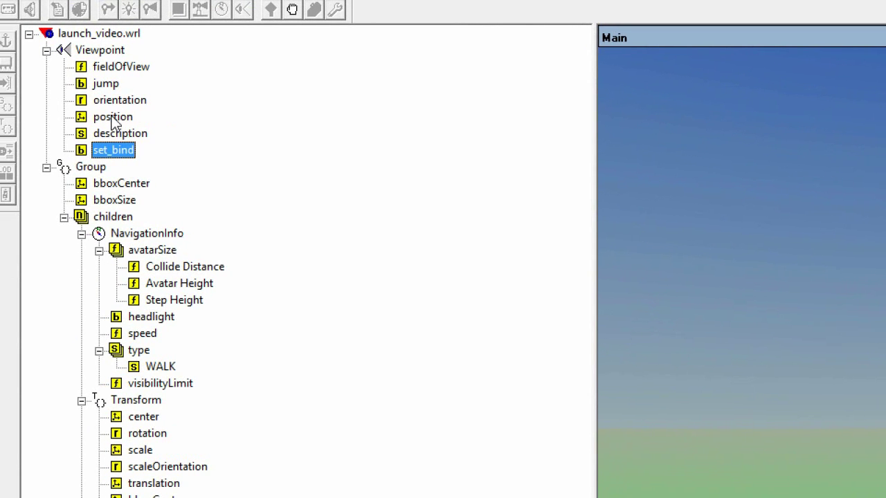
# - Open the root Viewpoint's position for editing, enable its X, Y and Z axes, and set Y to 0
pyautogui.doubleClick(109, 118)
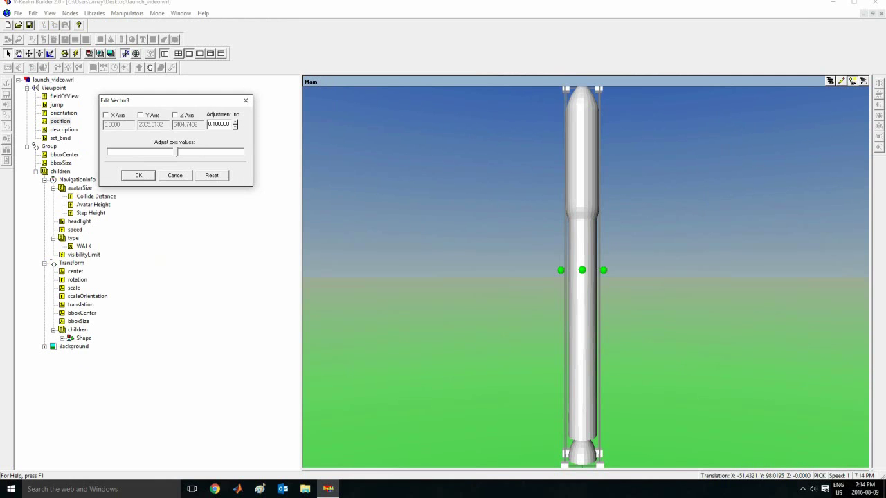
pyautogui.click(106, 115)
pyautogui.click(140, 115)
pyautogui.click(175, 114)
pyautogui.doubleClick(160, 125)
pyautogui.write('0')
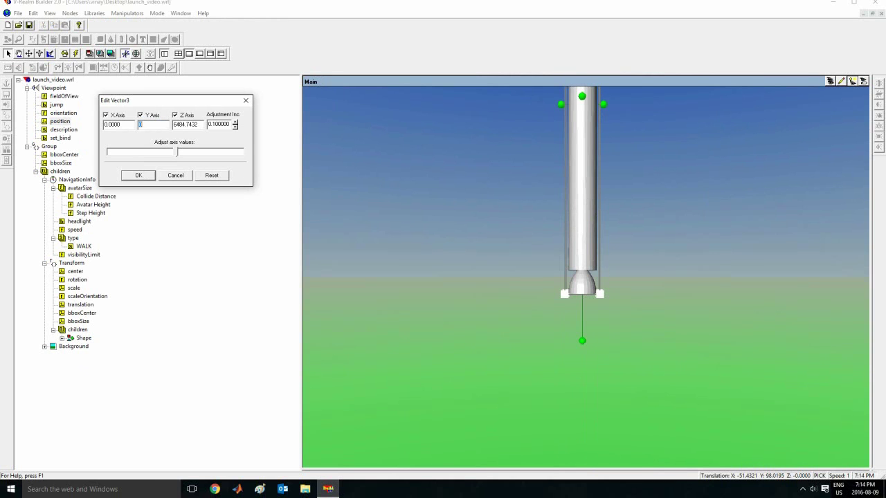
# - Try Z positions of 45 and 0 for the root Viewpoint, and undo the last value
pyautogui.doubleClick(185, 125)
pyautogui.write('45')
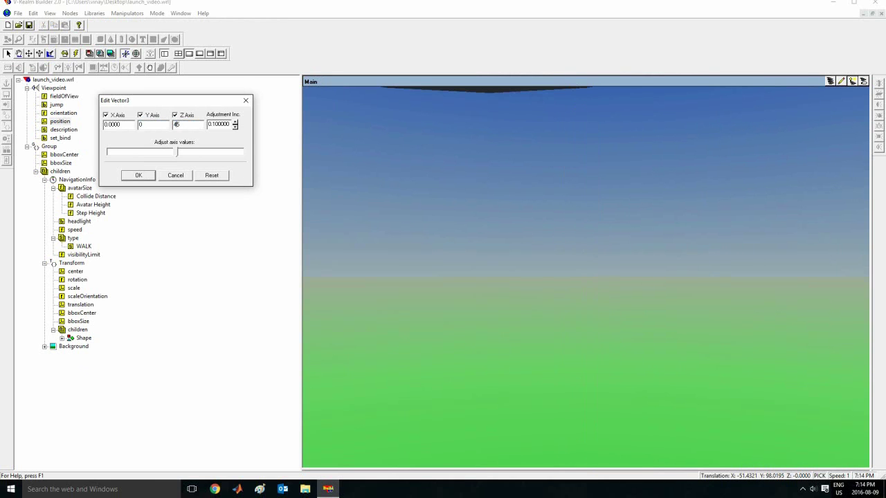
pyautogui.doubleClick(176, 124)
pyautogui.write('0')
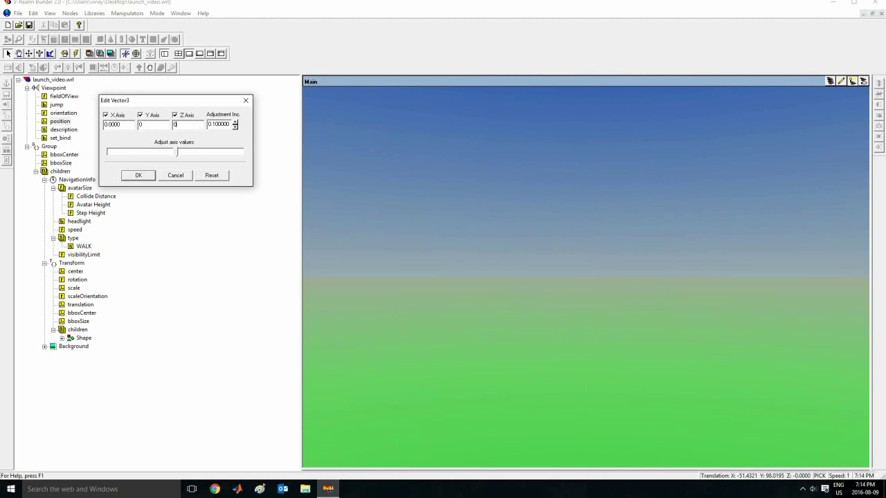
pyautogui.hotkey('ctrl', 'z')
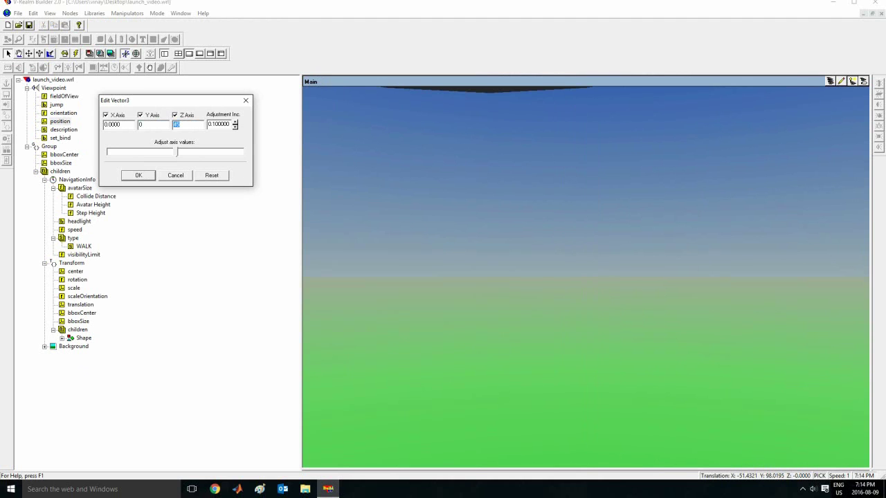
# - Try Z positions of 200, 300, 2000 and 8000 for the root Viewpoint
pyautogui.write('200')
pyautogui.doubleClick(178, 124)
pyautogui.write('300')
pyautogui.doubleClick(178, 124)
pyautogui.write('2000')
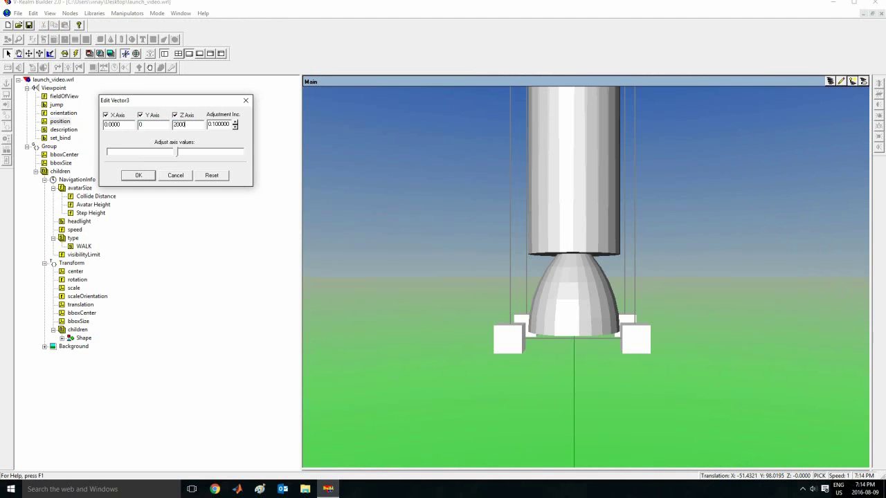
pyautogui.doubleClick(178, 125)
pyautogui.click(176, 125)
pyautogui.write('8')
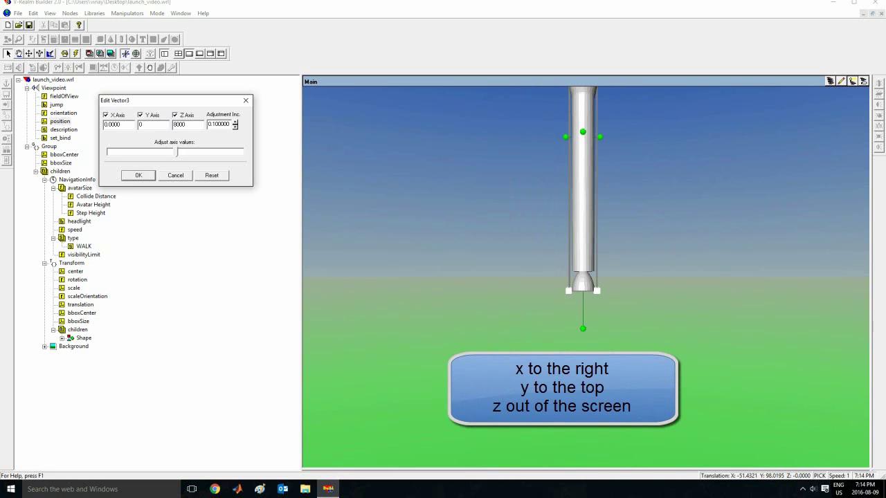
# - Set the root Viewpoint's position to Z 20000 and Y 4000 and apply it
pyautogui.doubleClick(180, 124)
pyautogui.write('20000')
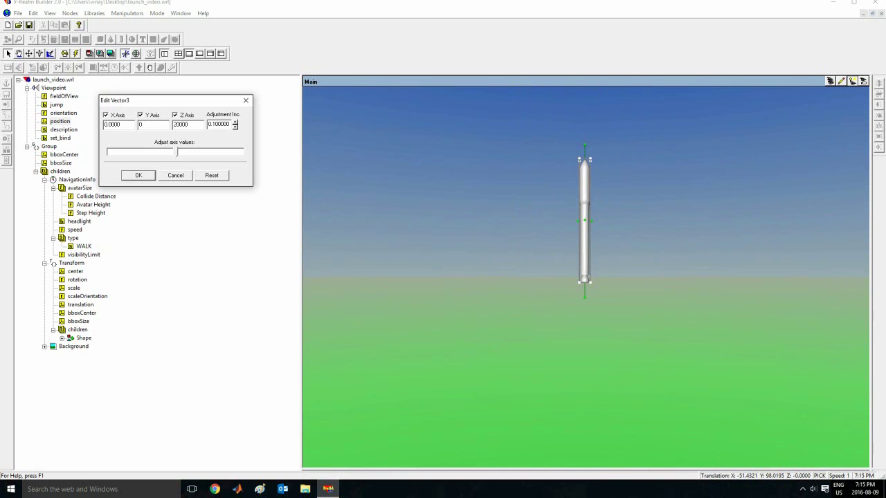
pyautogui.doubleClick(141, 125)
pyautogui.write('4000')
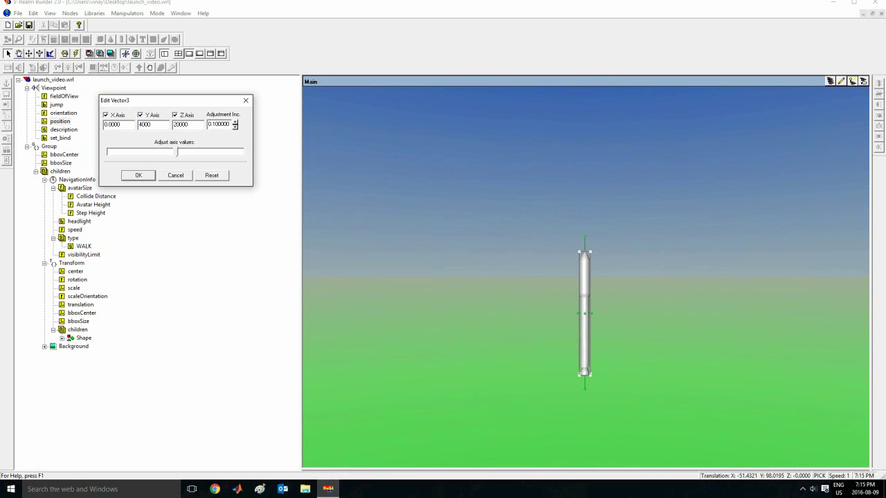
pyautogui.press('Return')
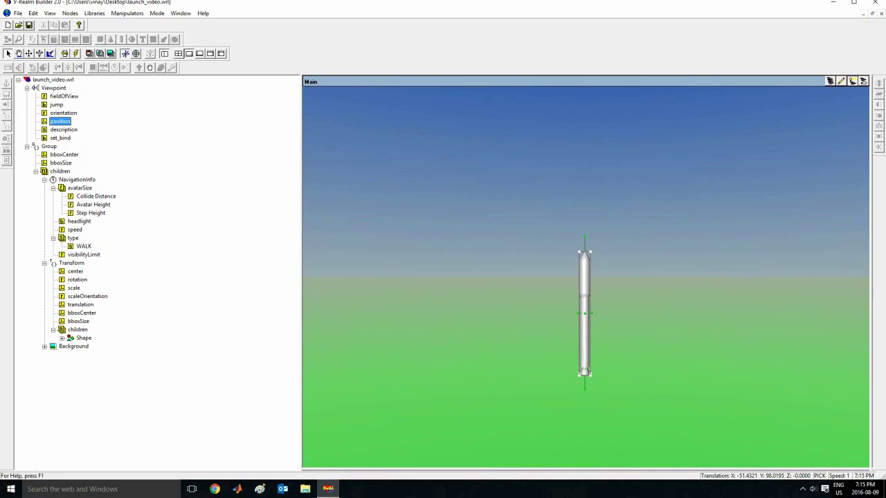
# - Rename the Transform node to rocket and insert a Viewpoint among its children
pyautogui.click(51, 262)
pyautogui.click(71, 262)
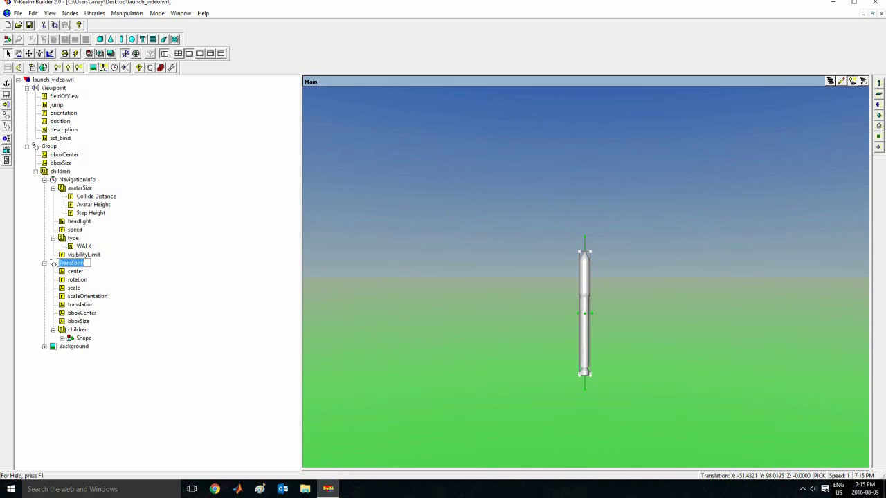
pyautogui.write('rocket')
pyautogui.press('Return')
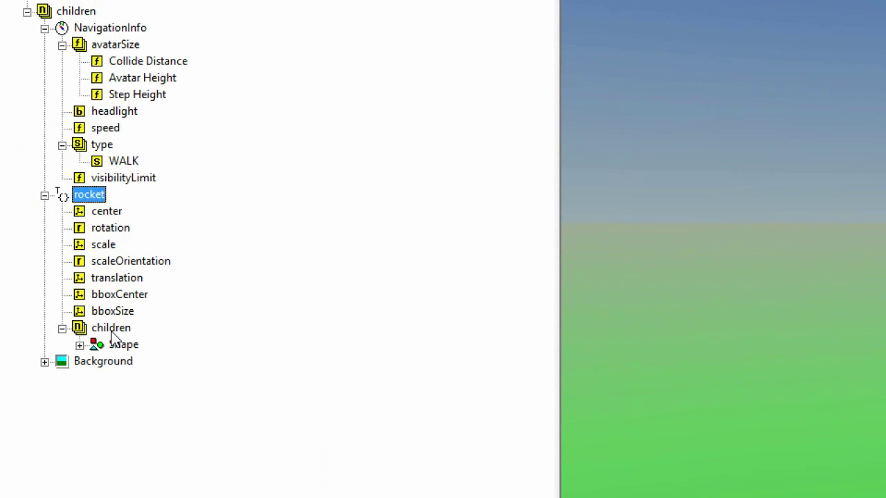
pyautogui.click(77, 331)
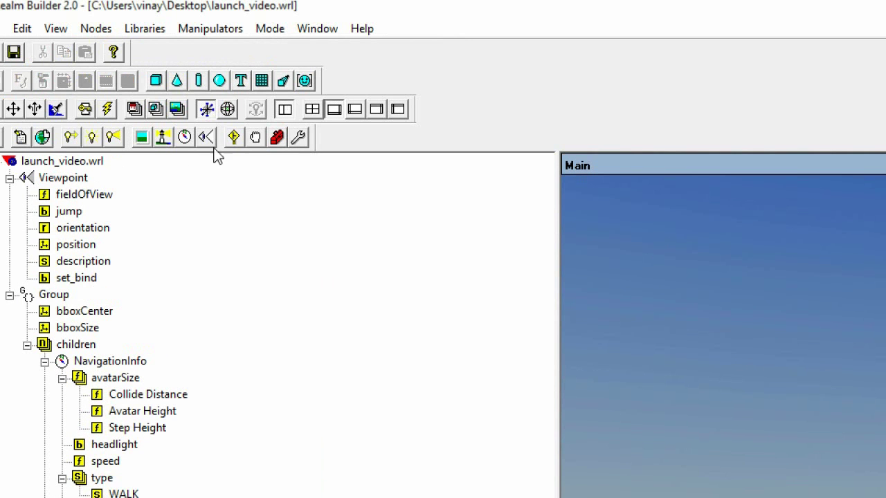
pyautogui.click(208, 136)
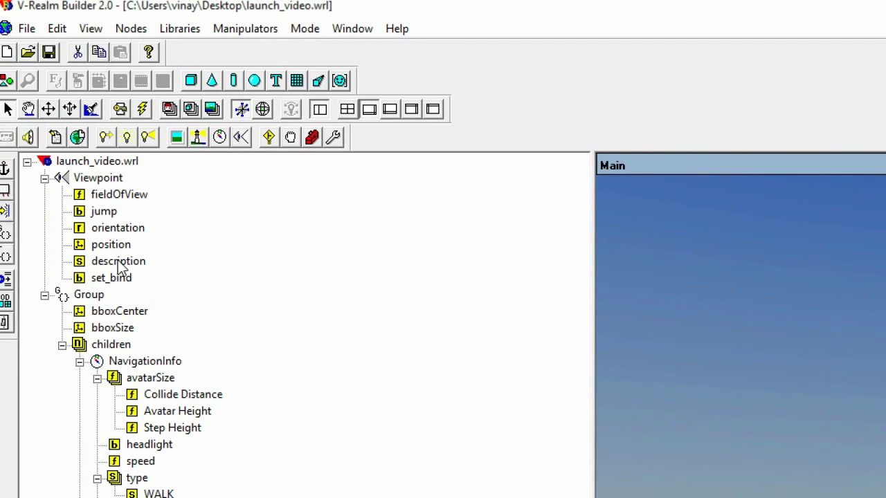
# - Set the description of the Viewpoint under the launch_video.wrl root to "far away"
pyautogui.doubleClick(119, 268)
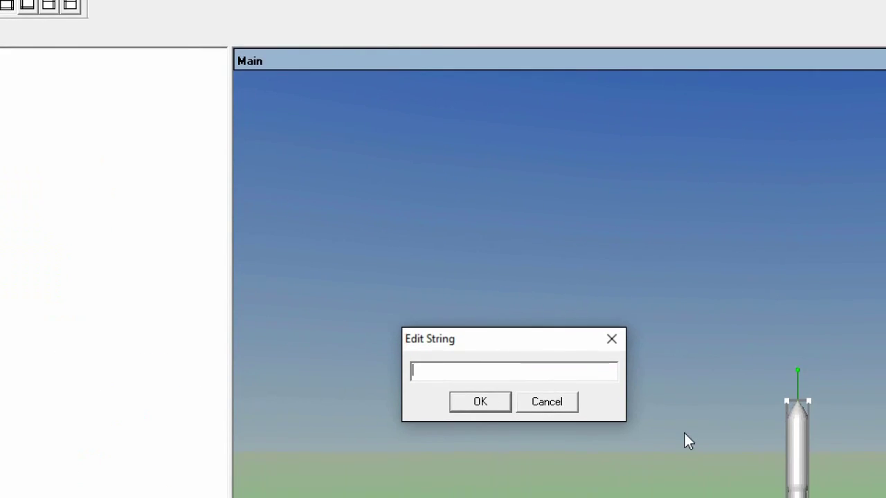
pyautogui.write('far away')
pyautogui.click(467, 405)
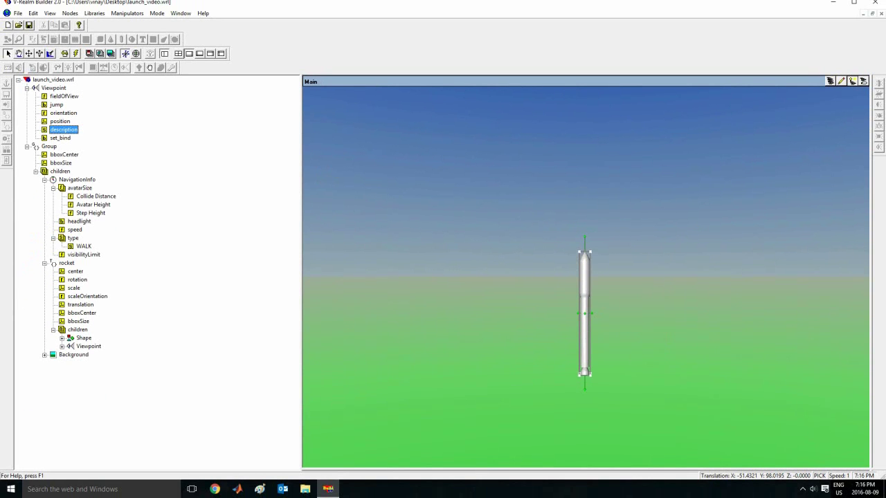
# - Expand the Viewpoint among the rocket's children and set its set_bind to True
pyautogui.doubleClick(88, 345)
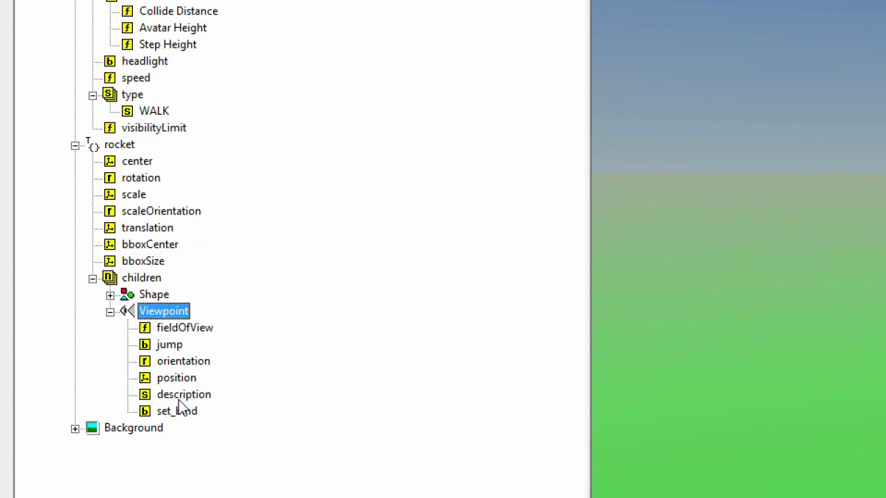
pyautogui.doubleClick(189, 411)
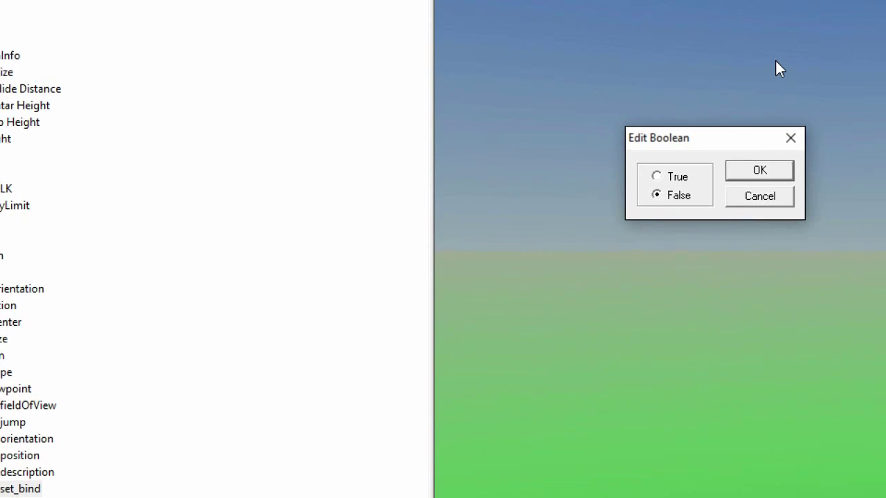
pyautogui.click(633, 180)
pyautogui.click(726, 173)
# - Set the Y position of the rocket's child Viewpoint to 5000
pyautogui.click(150, 373)
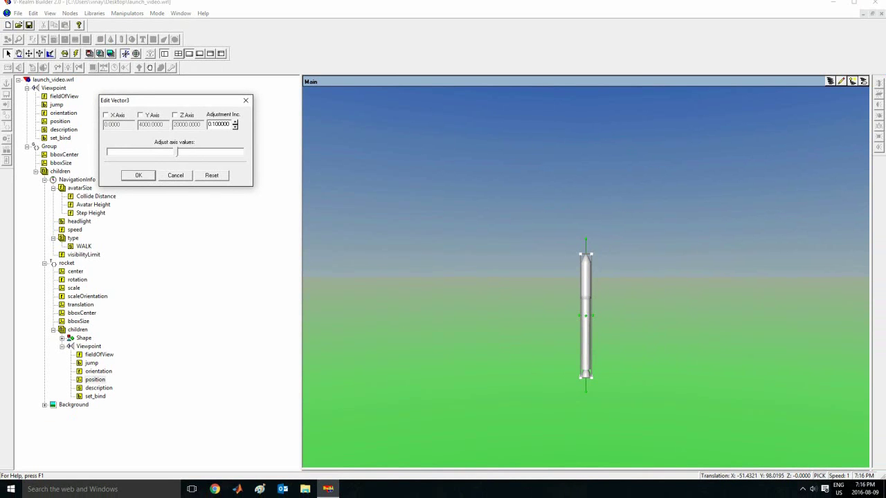
pyautogui.moveTo(173, 100); pyautogui.dragTo(355, 239)
pyautogui.click(323, 254)
pyautogui.doubleClick(333, 263)
pyautogui.write('5000')
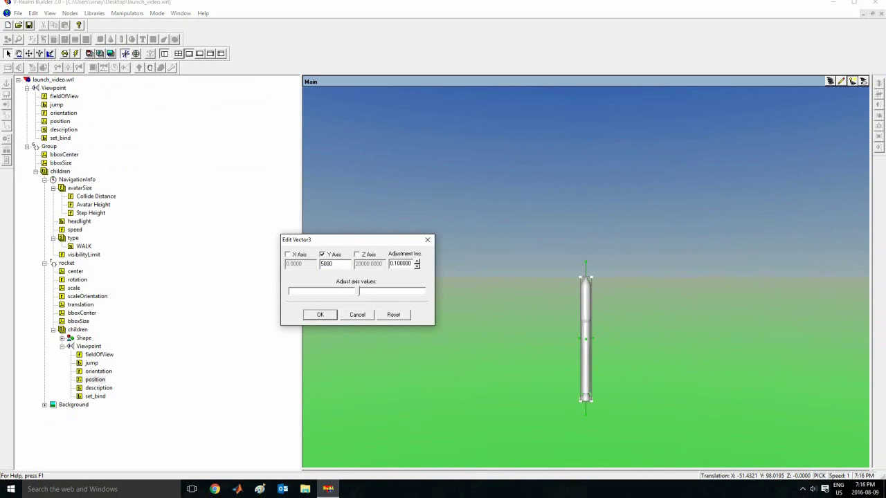
pyautogui.press('Return')
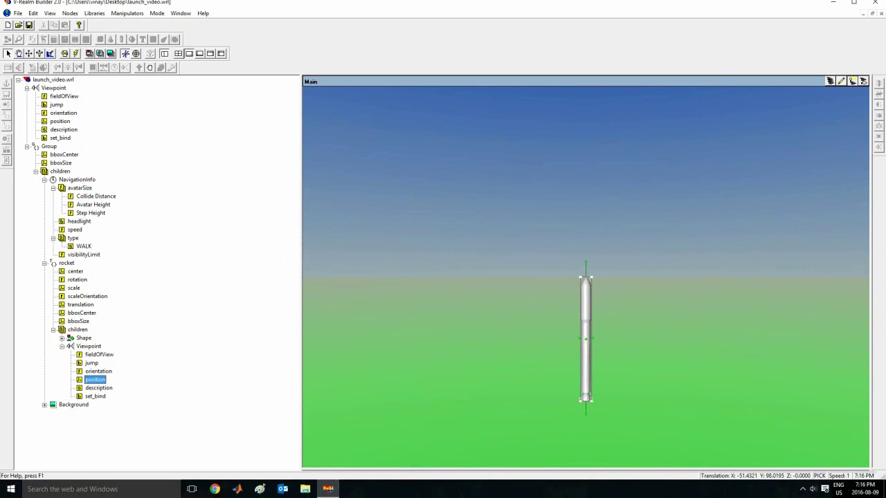
# - Set the description of the rocket's child Viewpoint to "gopro"
pyautogui.doubleClick(99, 387)
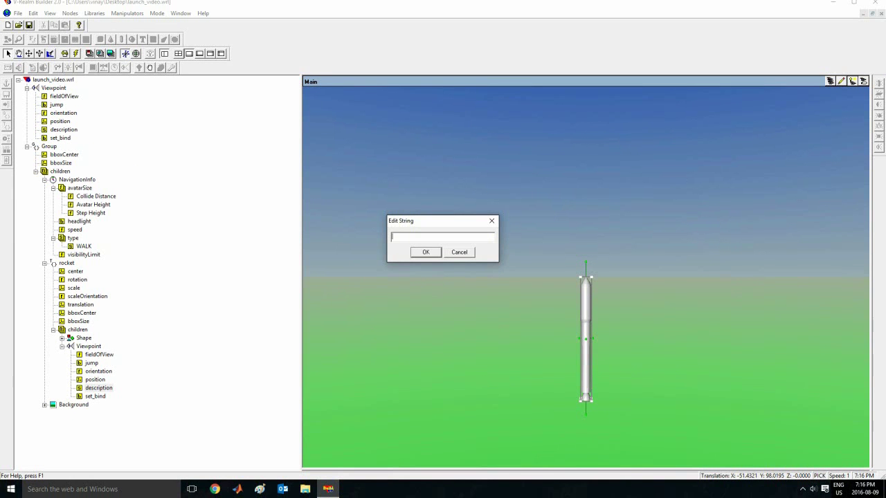
pyautogui.write('gopro')
pyautogui.press('Return')
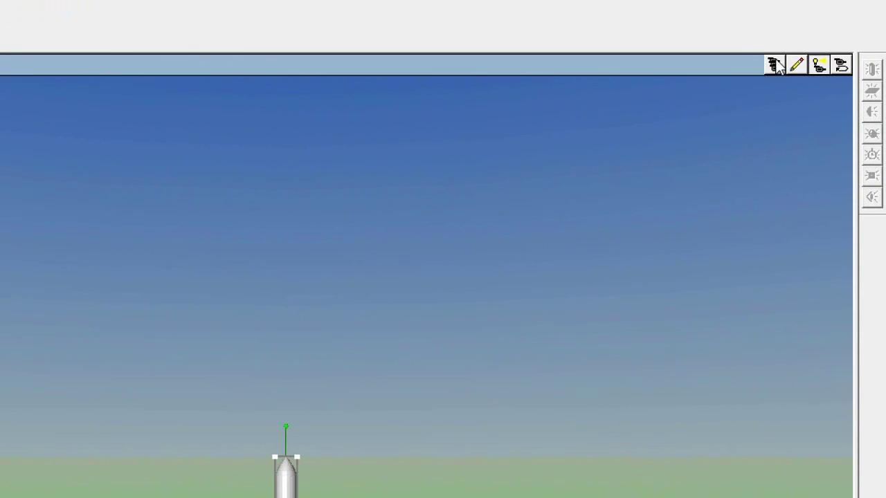
# - View the scene from the far away viewpoint and from the gopro viewpoint
pyautogui.click(773, 68)
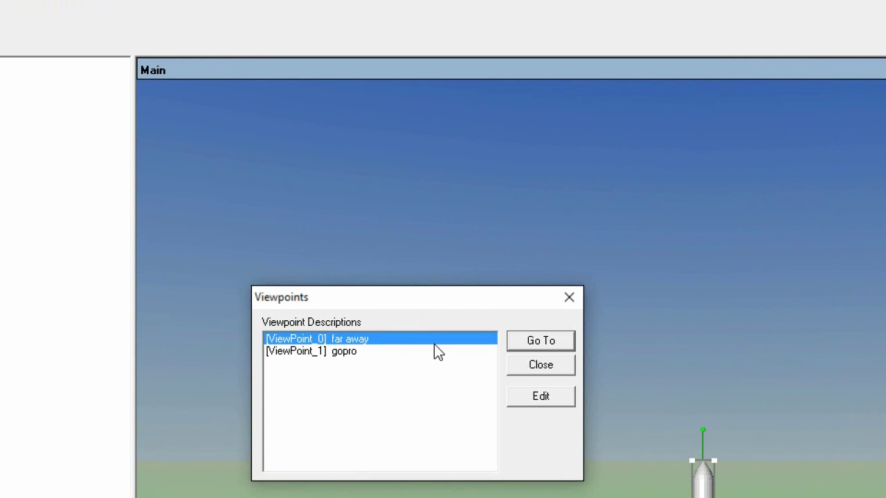
pyautogui.click(537, 342)
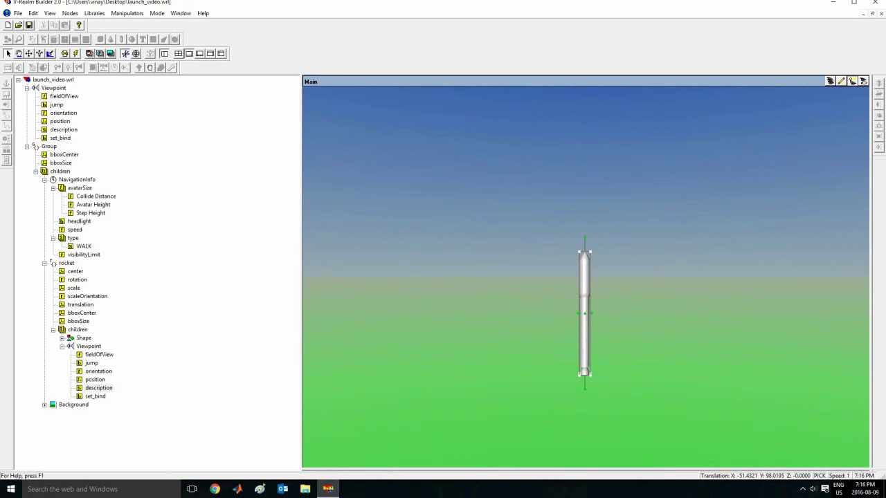
pyautogui.click(830, 81)
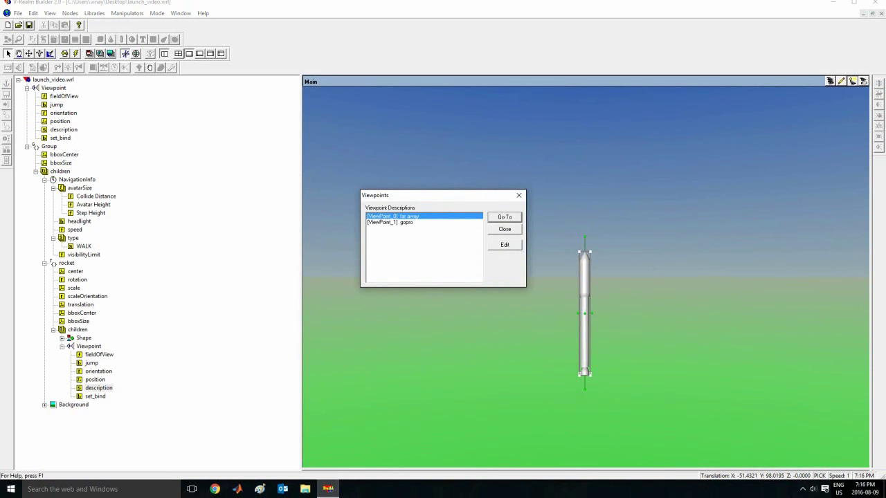
pyautogui.click(406, 222)
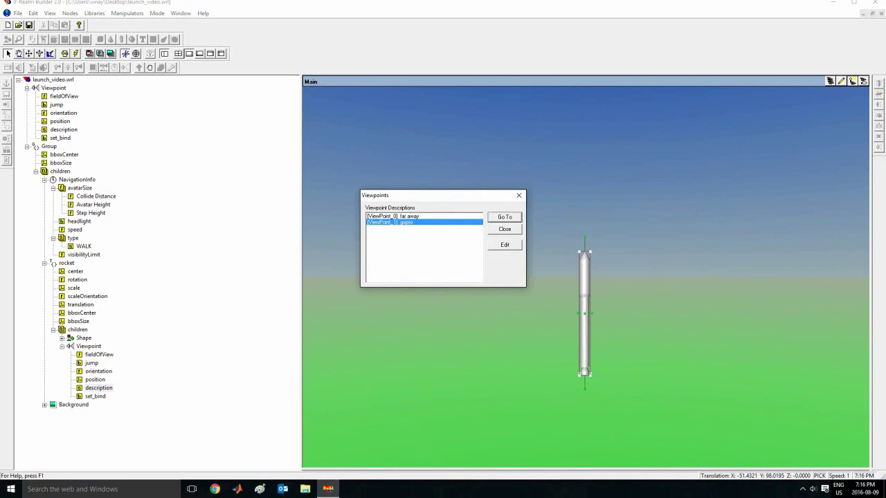
pyautogui.press('Return')
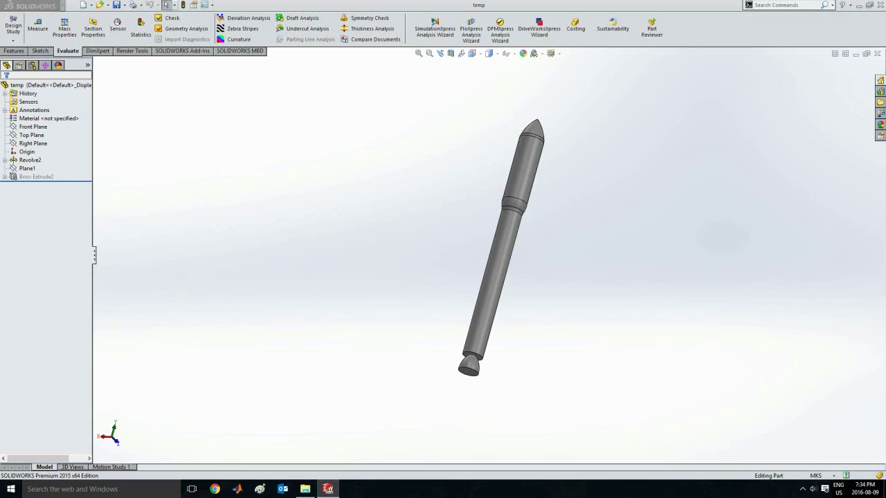
# - Set up saving the rocket part to the Desktop as launch_video in VRML (*.wrl) format
pyautogui.click(31, 5)
pyautogui.click(72, 4)
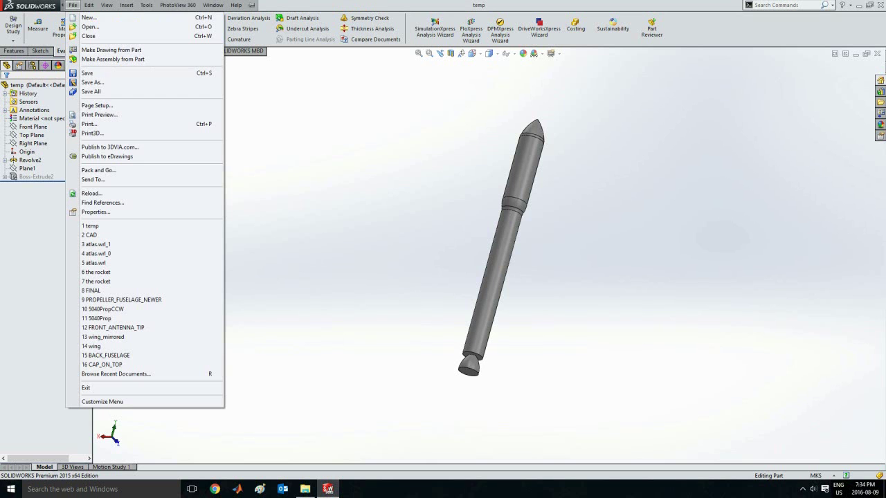
pyautogui.click(94, 83)
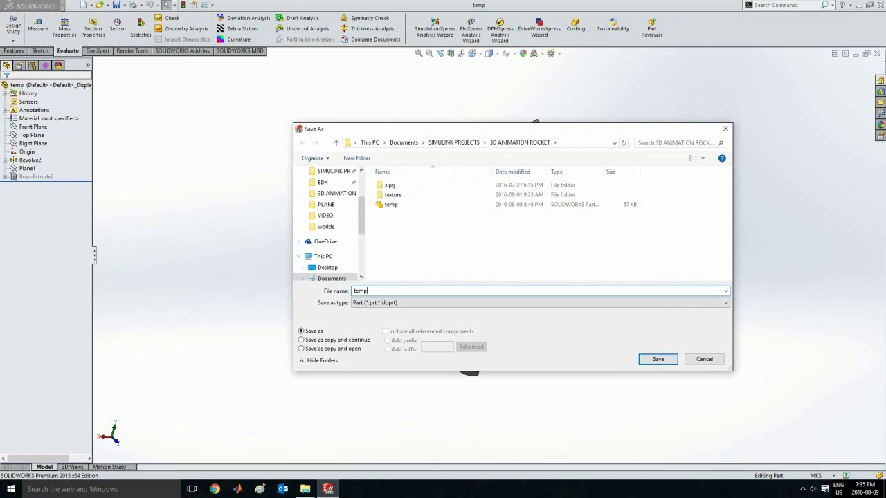
pyautogui.write('launch_video')
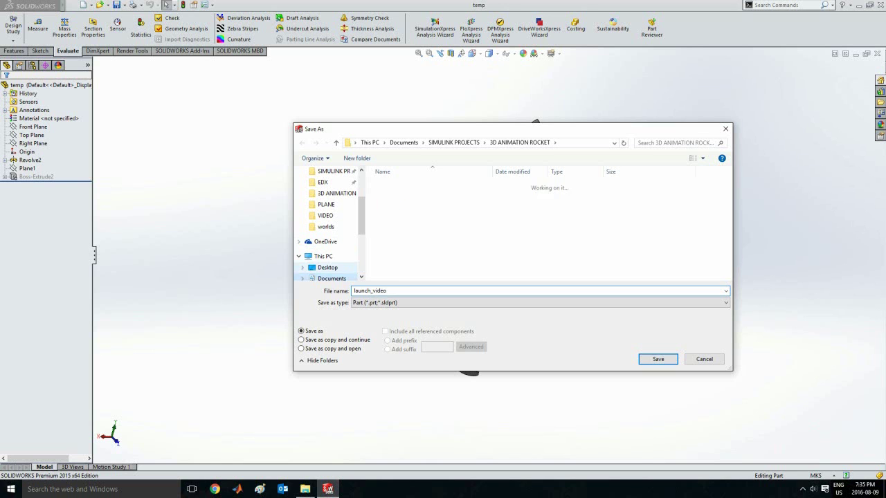
pyautogui.click(327, 267)
pyautogui.click(540, 302)
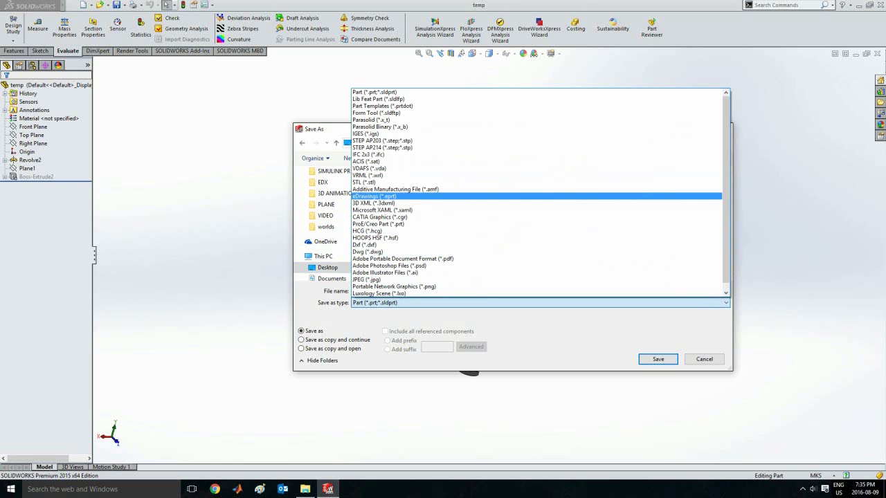
pyautogui.click(391, 175)
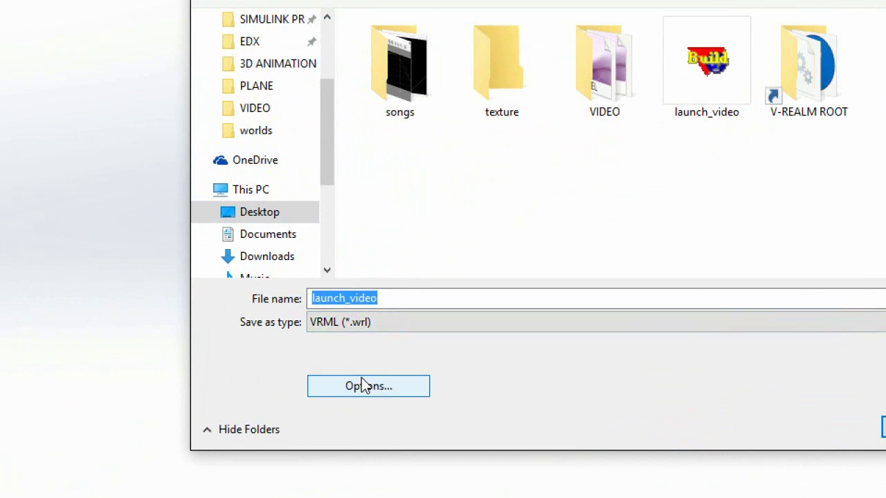
# - Set the VRML export options to version VRML 1.0 with Meters as the unit
pyautogui.click(379, 354)
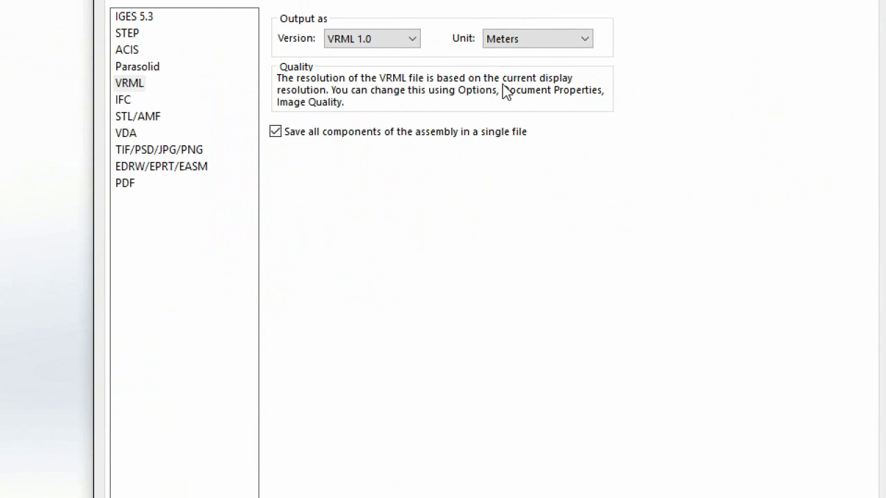
pyautogui.click(525, 68)
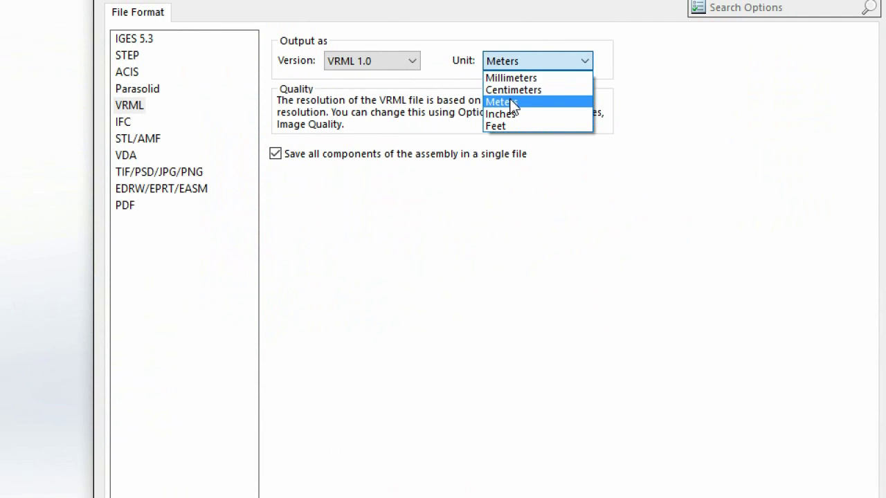
pyautogui.click(524, 78)
pyautogui.click(531, 61)
pyautogui.click(512, 103)
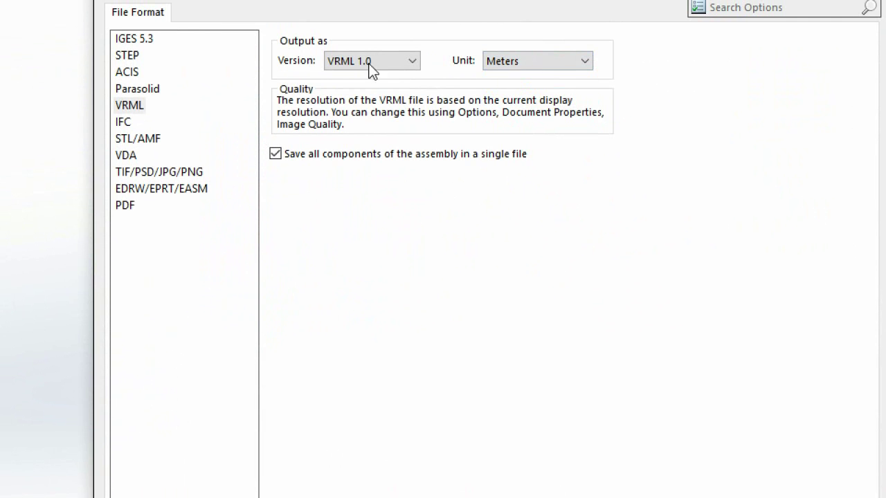
pyautogui.click(372, 60)
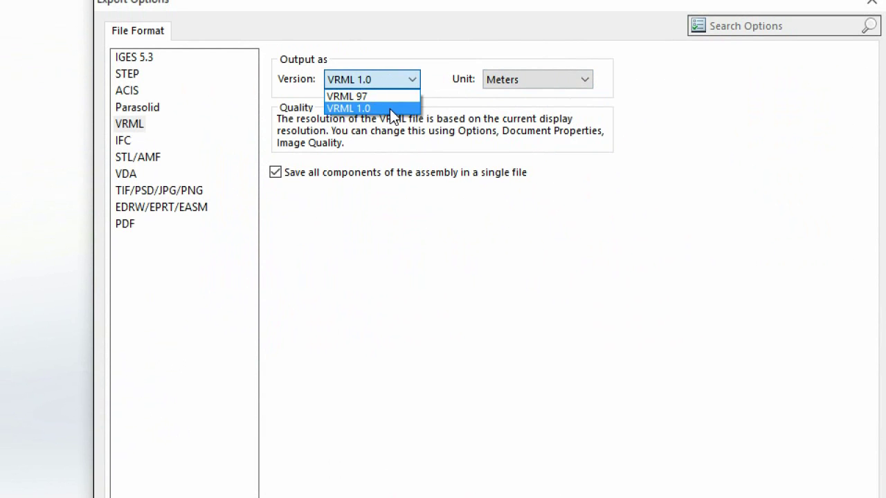
pyautogui.click(390, 109)
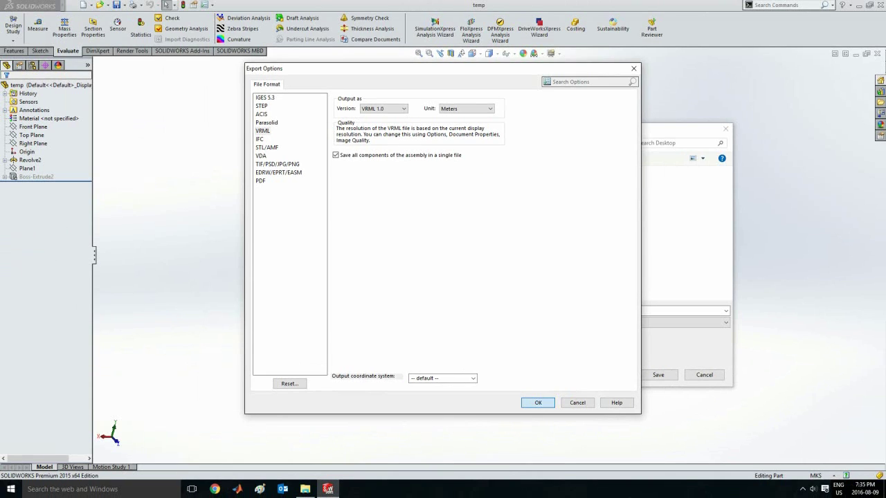
pyautogui.click(537, 403)
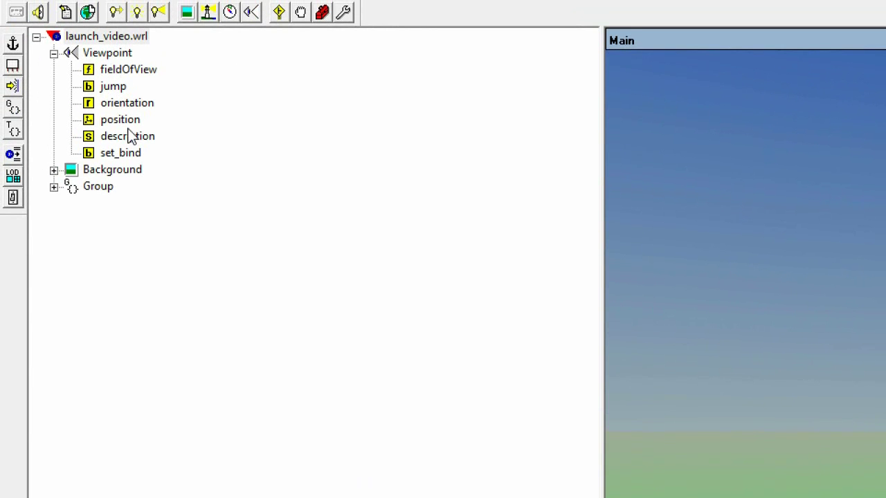
# - Check the set_bind, description and position values of the top-level Viewpoint in launch_video.wrl
pyautogui.doubleClick(132, 152)
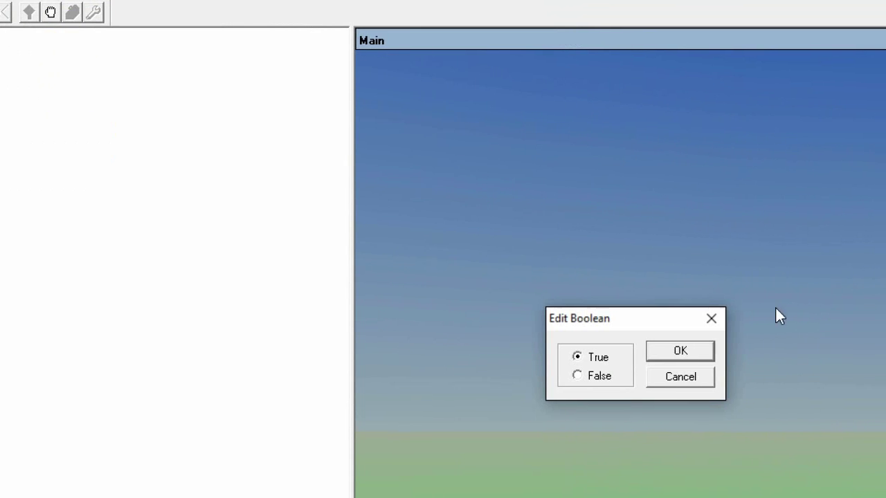
pyautogui.click(680, 377)
pyautogui.doubleClick(132, 236)
pyautogui.click(595, 346)
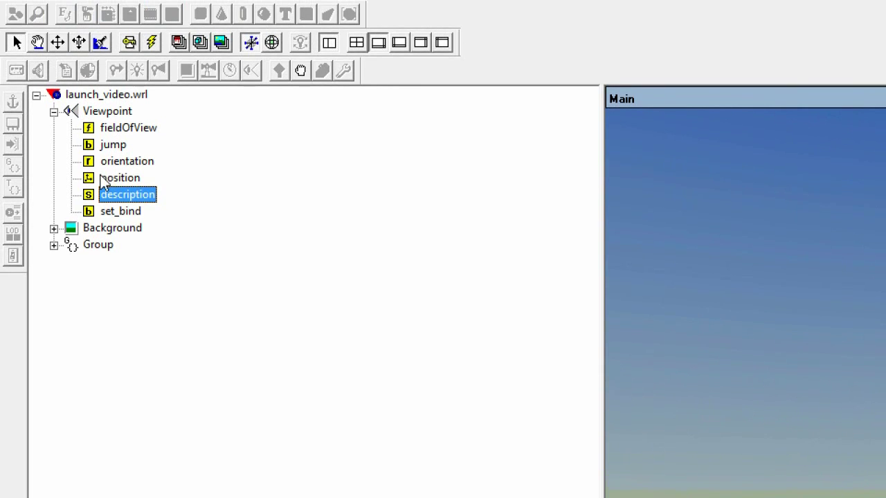
pyautogui.doubleClick(111, 178)
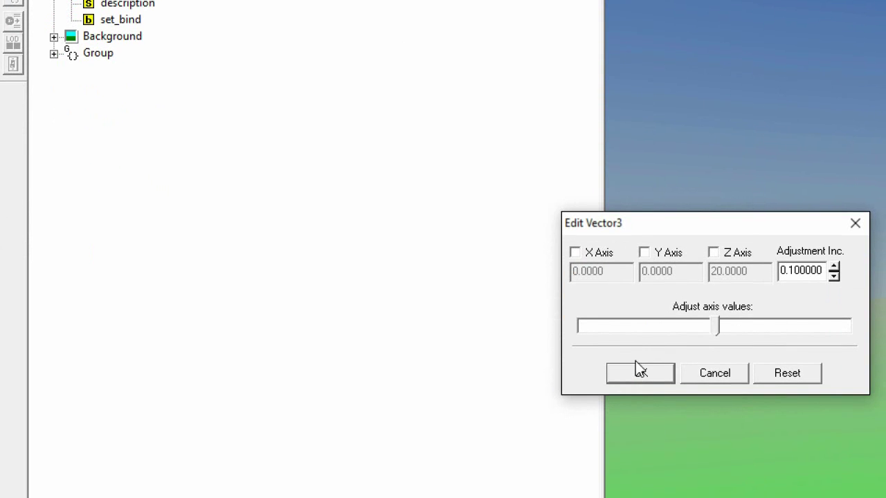
pyautogui.click(638, 372)
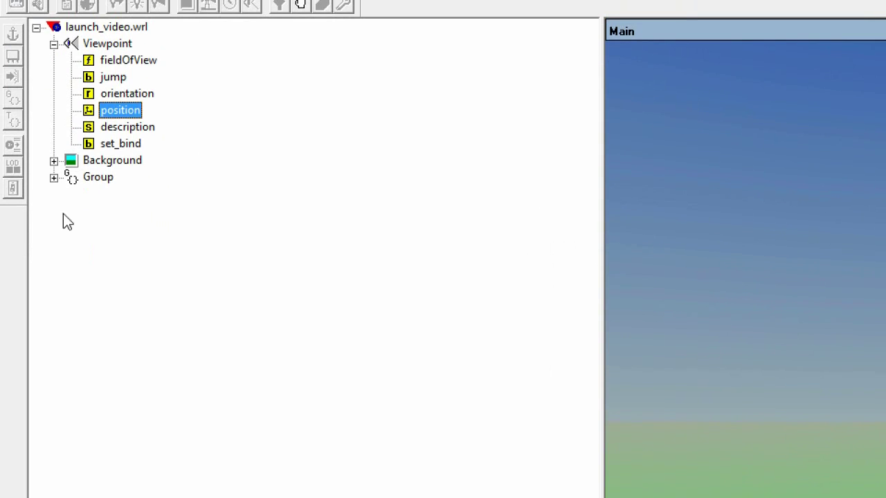
# - Expand the Group node and check the description and position of the rocket's child Viewpoint
pyautogui.click(54, 177)
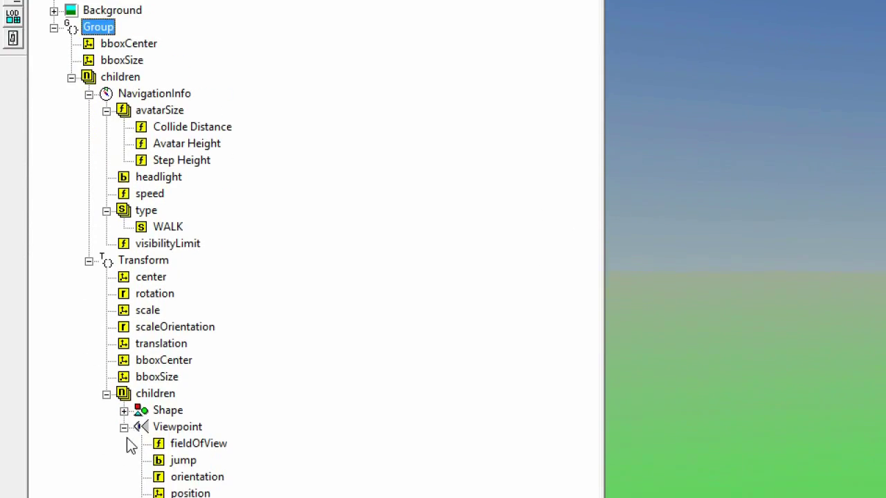
pyautogui.doubleClick(196, 479)
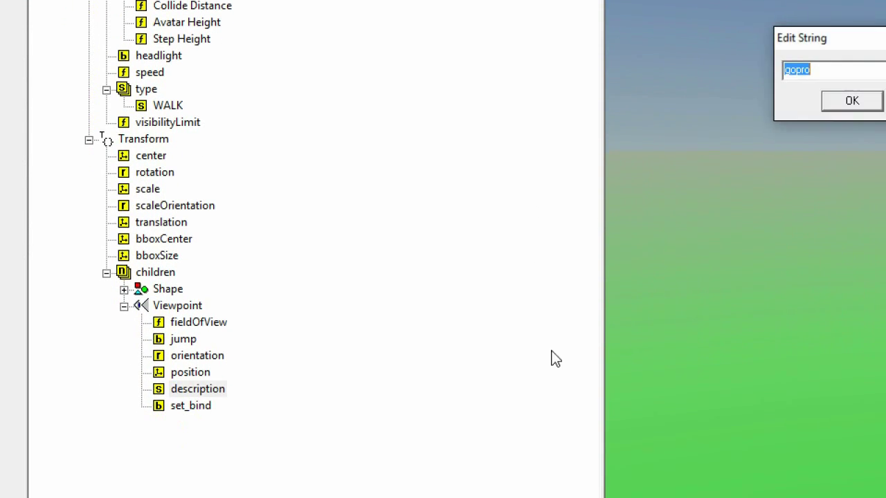
pyautogui.click(833, 101)
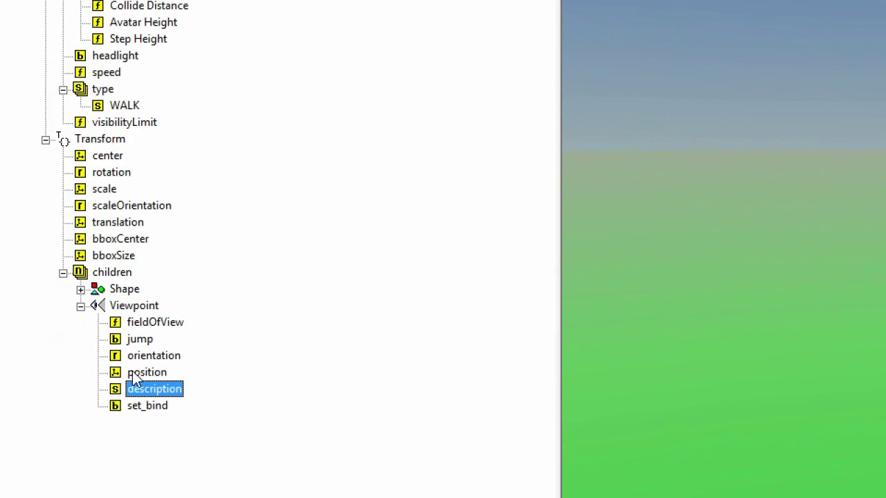
pyautogui.doubleClick(136, 374)
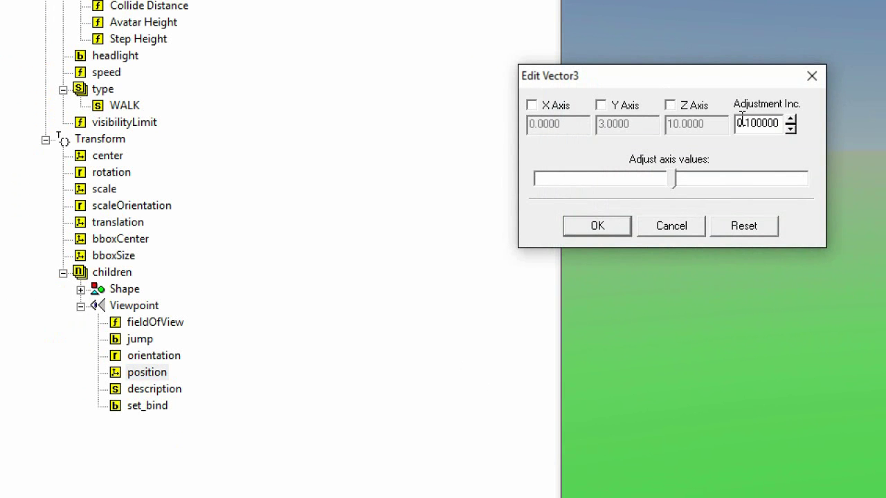
pyautogui.click(585, 232)
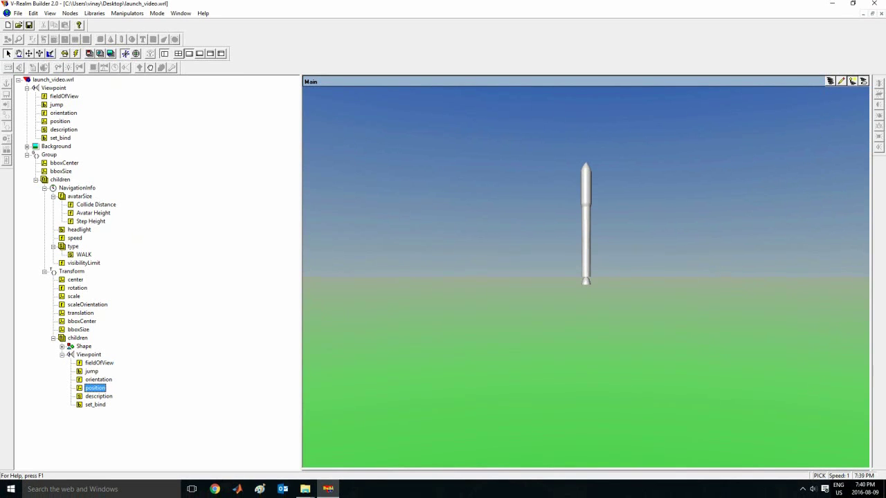
# - View the scene from the gopro viewpoint and from the far viewpoint, and collapse the Group node
pyautogui.click(851, 81)
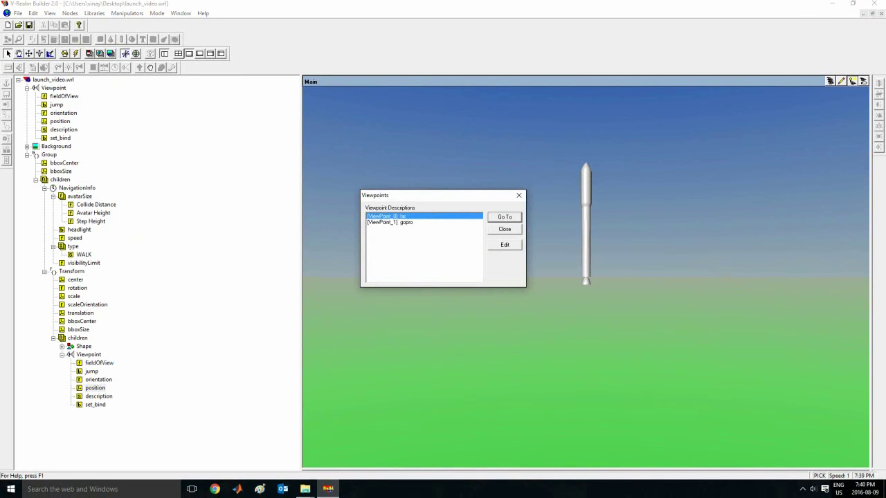
pyautogui.click(389, 222)
pyautogui.press('Return')
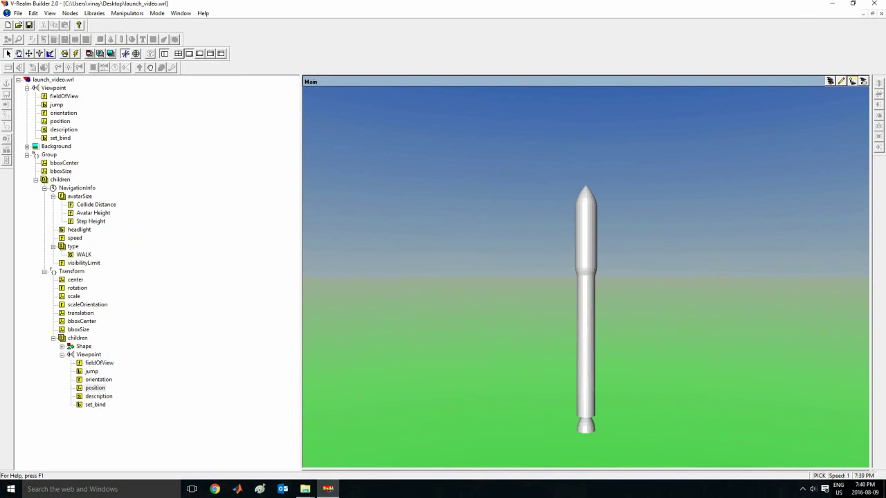
pyautogui.hotkey('ctrl', 'w')
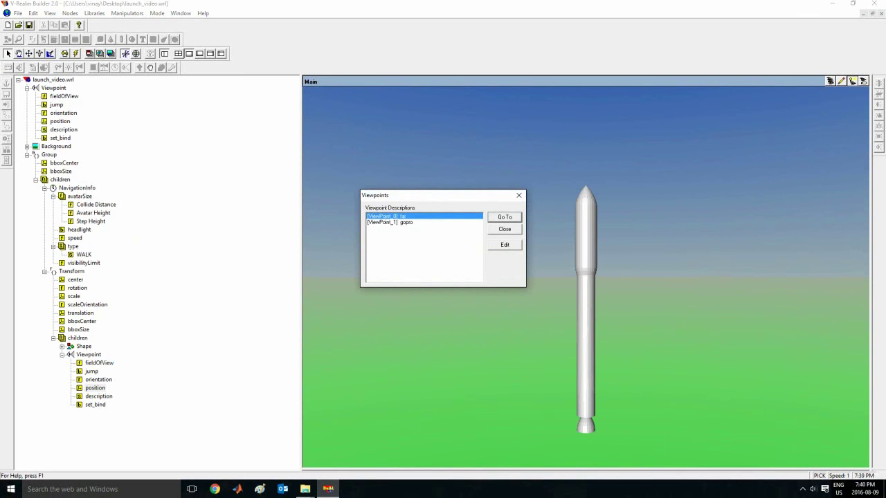
pyautogui.press('Return')
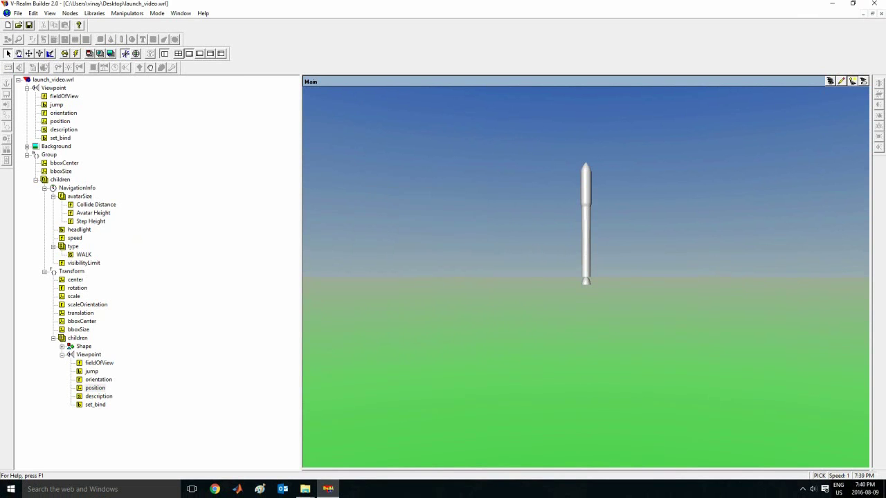
pyautogui.click(45, 271)
pyautogui.click(27, 155)
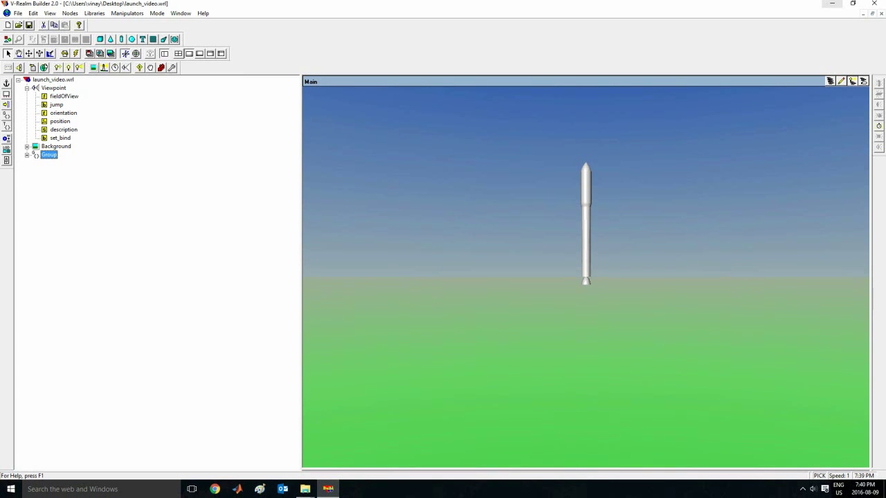
# - Switch to the File Explorer window of the V-Realm worlds folder and show the folder's full path
pyautogui.click(831, 3)
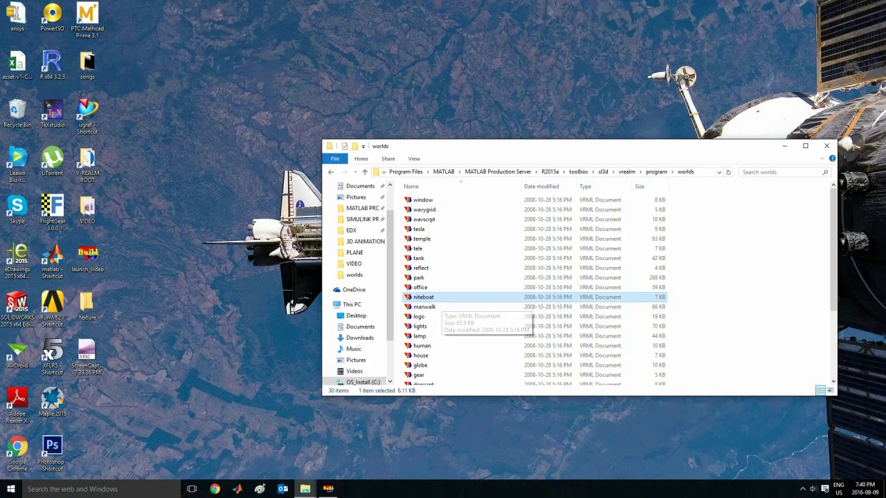
pyautogui.click(685, 171)
pyautogui.click(704, 171)
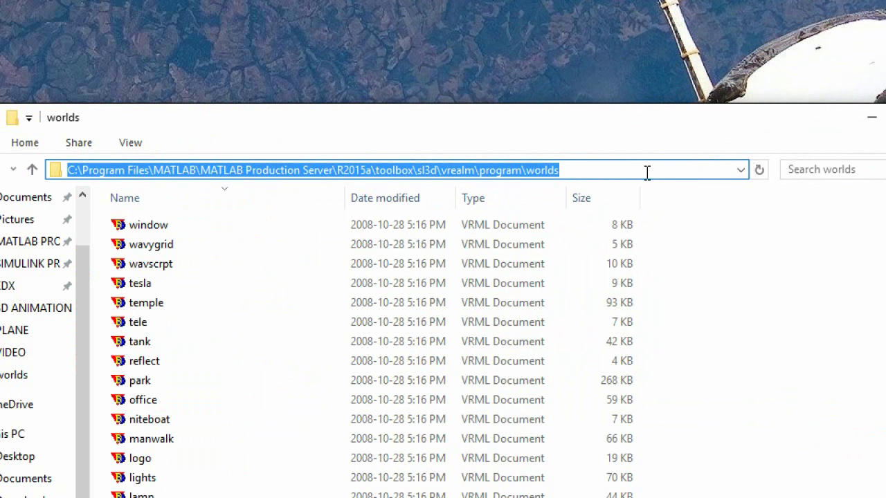
pyautogui.click(599, 172)
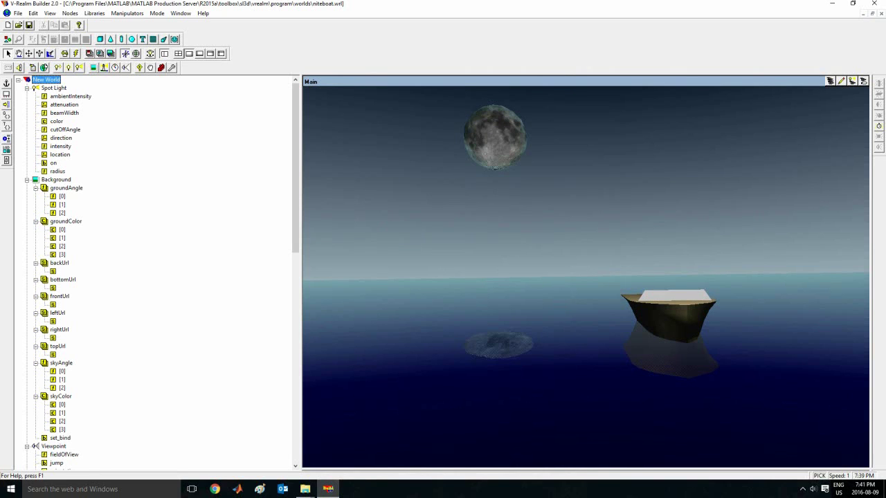
# - Collapse the Spot Light, Background and Viewpoint nodes in the niteboat world's tree
pyautogui.moveTo(295, 168)
pyautogui.mouseDown()
pyautogui.moveTo(295, 377)
pyautogui.moveTo(295, 178)
pyautogui.mouseUp()
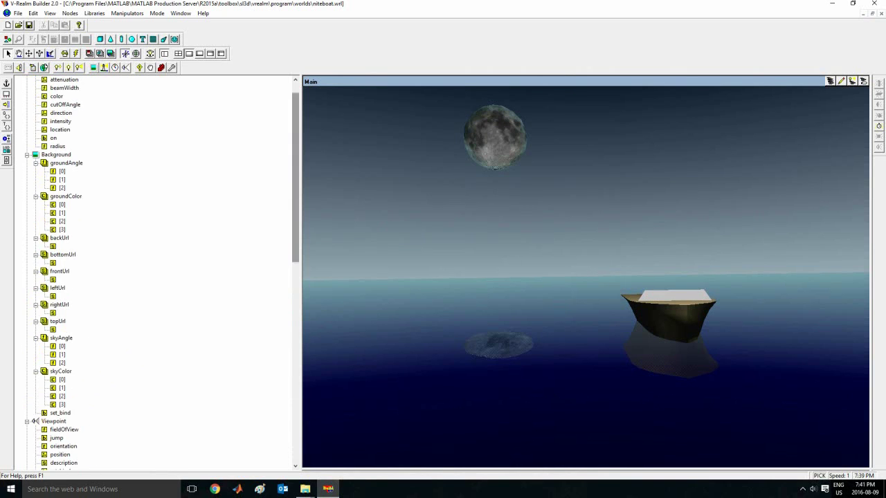
pyautogui.scroll(1, 155, 273)
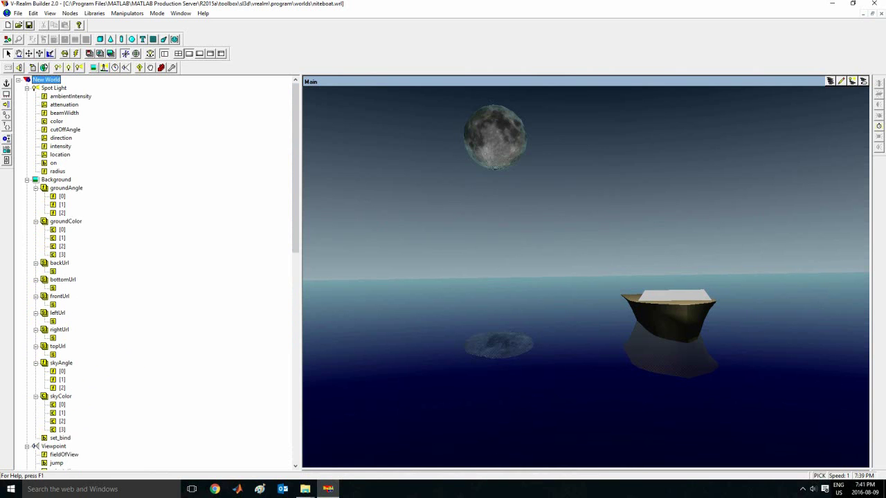
pyautogui.press('Down')
pyautogui.press('Left')
pyautogui.press('Down')
pyautogui.press('Left')
pyautogui.press('Down')
pyautogui.press('Left')
# - Delete the Boat node from the niteboat world and undo the deletion
pyautogui.press('Down')
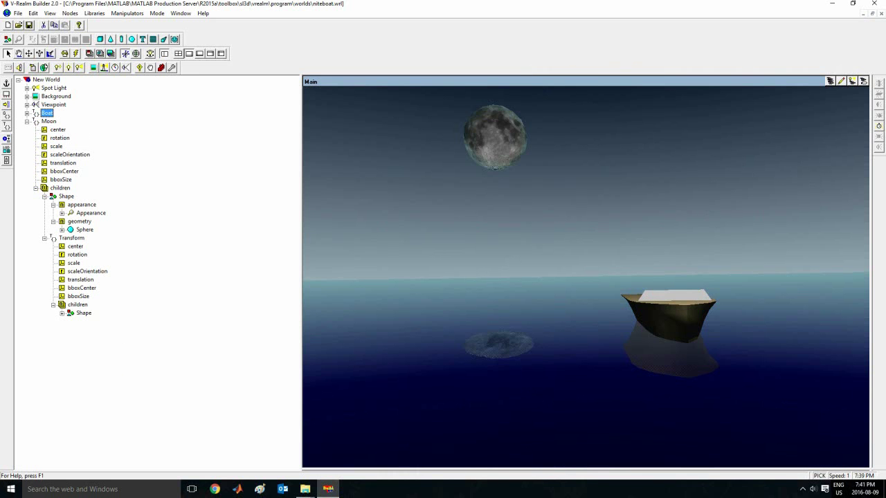
pyautogui.press('Delete')
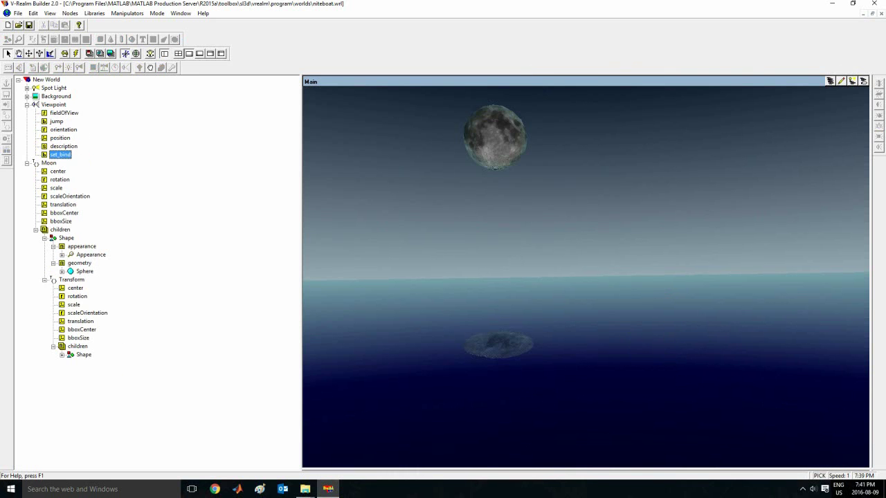
pyautogui.hotkey('ctrl', 'z')
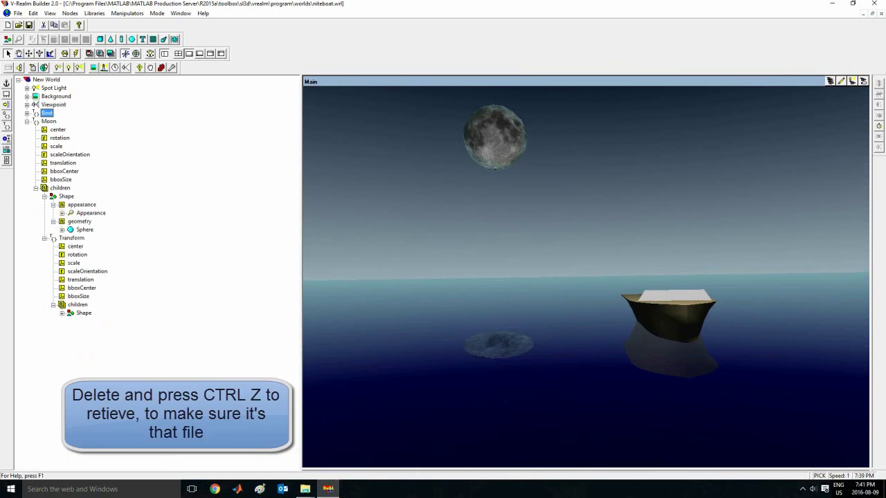
# - Collapse the Moon node and try to add the Boat node to the object library
pyautogui.doubleClick(49, 121)
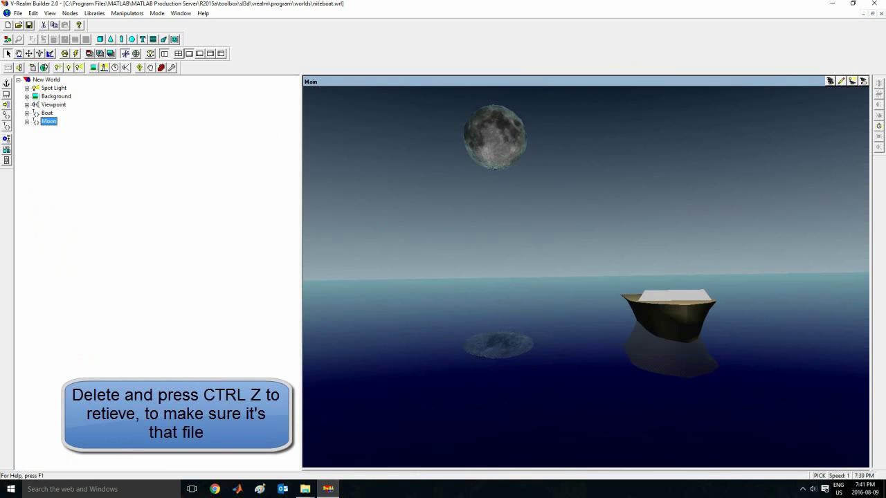
pyautogui.click(47, 112)
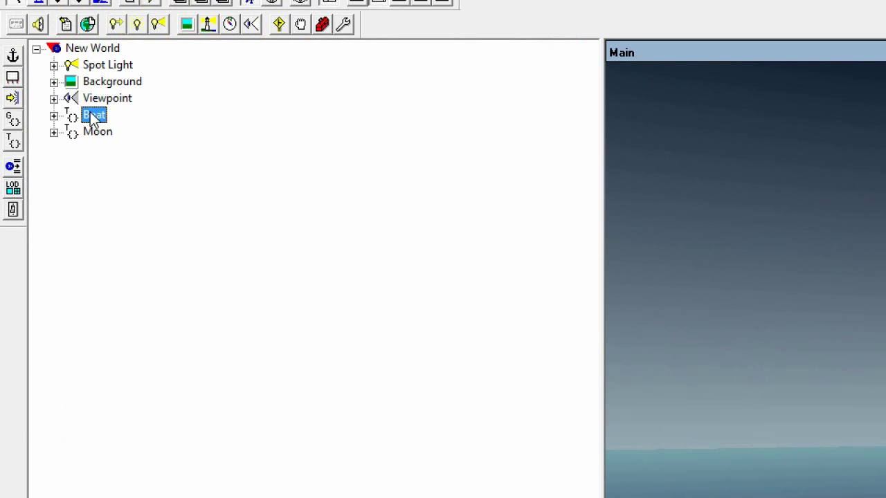
pyautogui.rightClick(92, 119)
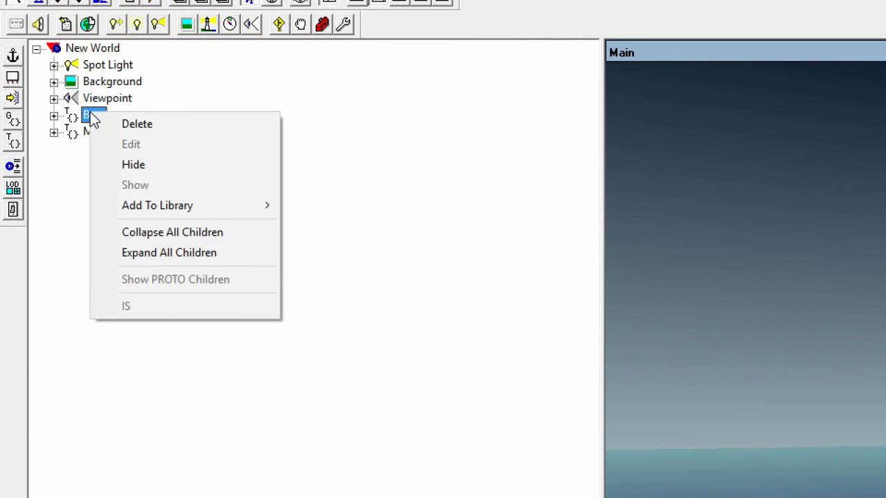
pyautogui.moveTo(211, 216)
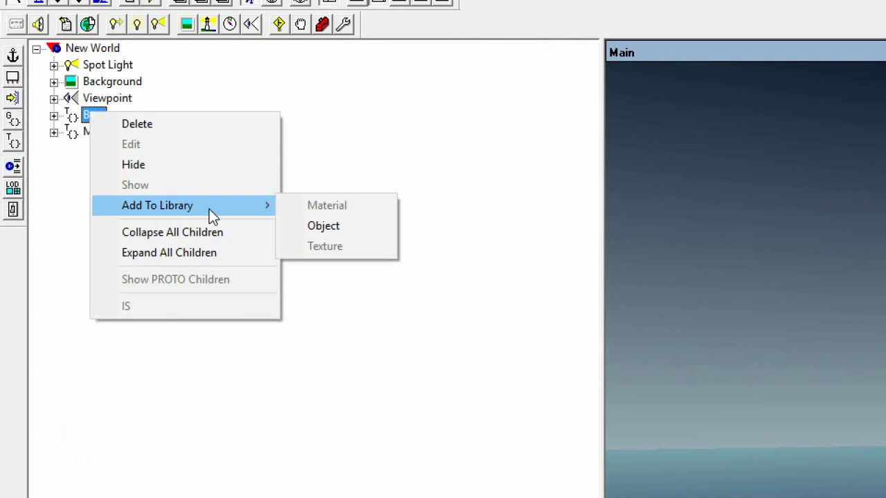
pyautogui.click(327, 232)
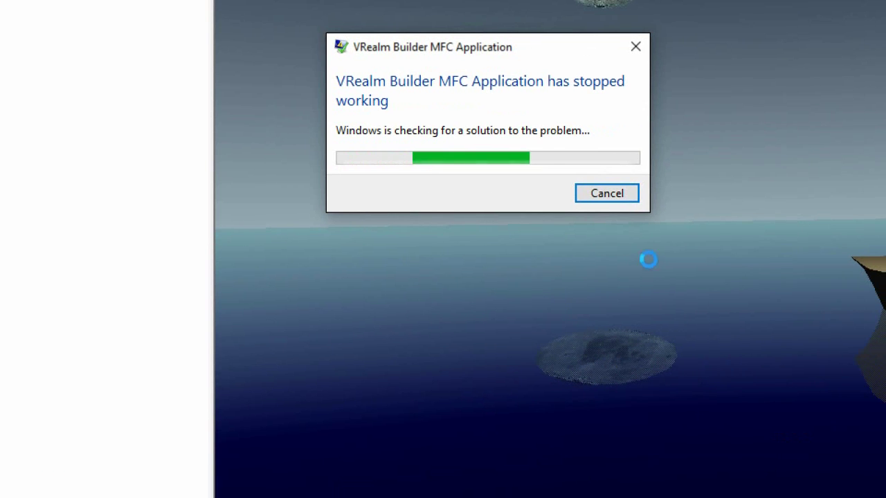
pyautogui.click(599, 196)
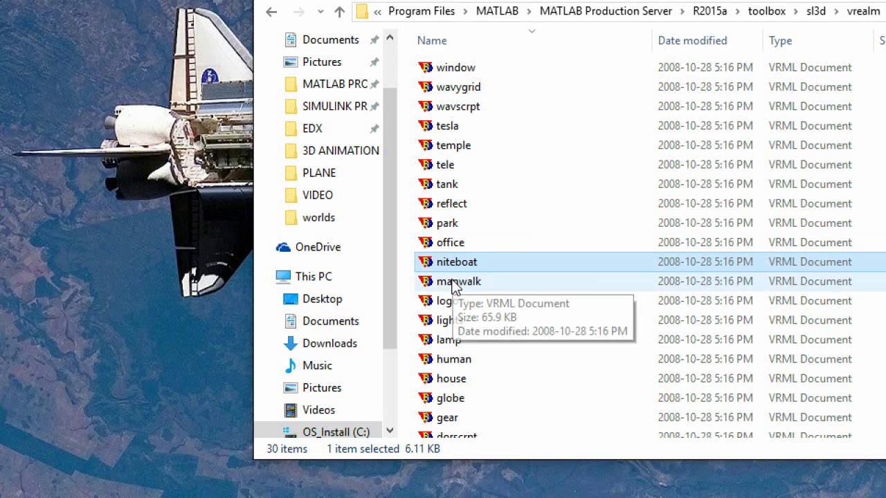
# - Reopen the niteboat world and collapse its Background, Spot Light, Viewpoint, Boat and Moon nodes
pyautogui.doubleClick(450, 262)
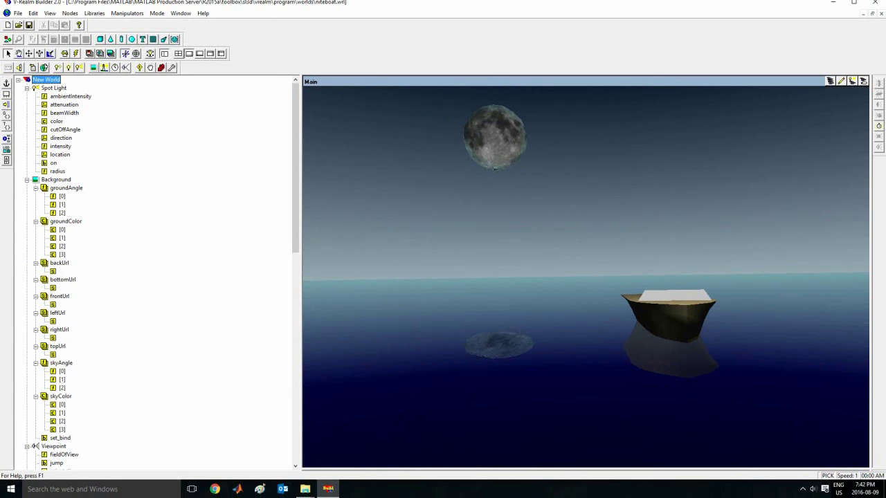
pyautogui.doubleClick(55, 180)
pyautogui.doubleClick(54, 88)
pyautogui.doubleClick(53, 105)
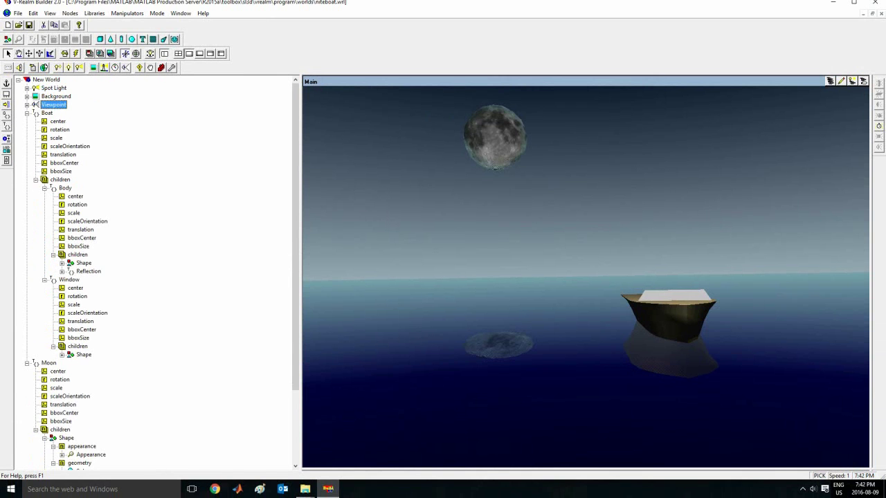
pyautogui.doubleClick(46, 113)
pyautogui.doubleClick(48, 121)
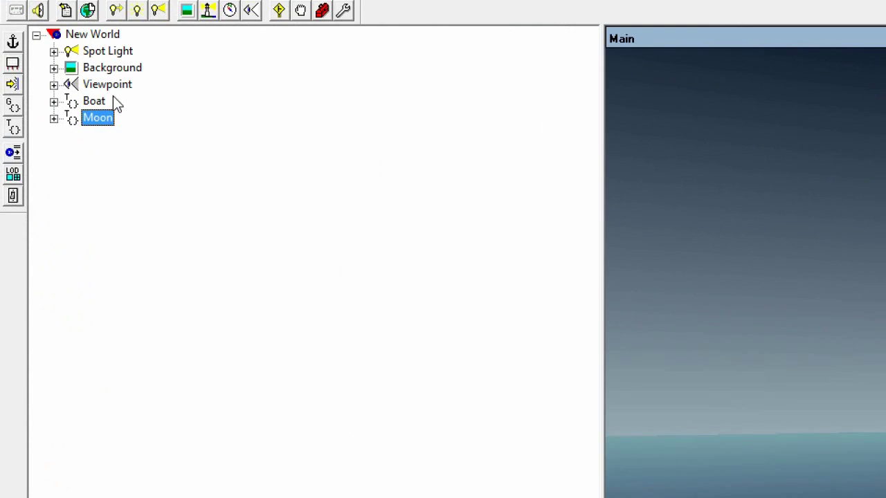
# - Add the Boat node to the object library with the description "ship", DEF name Boat and category Transportation (Water)
pyautogui.rightClick(48, 112)
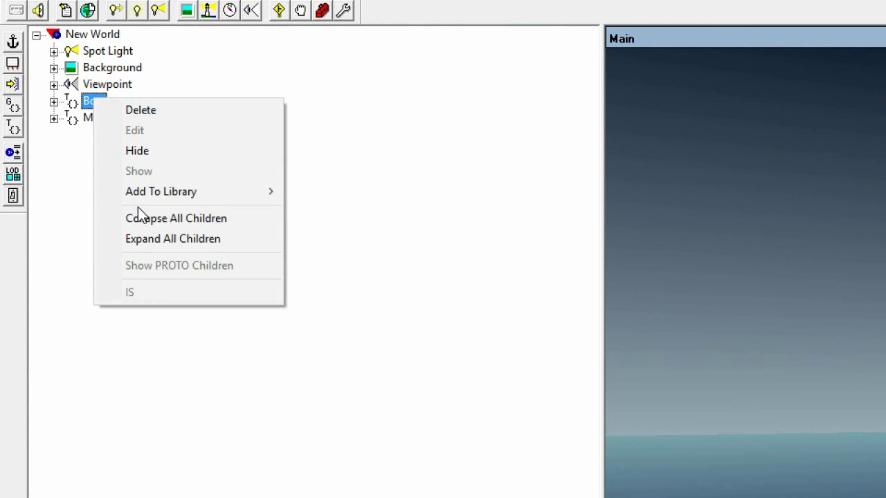
pyautogui.moveTo(144, 199)
pyautogui.click(380, 212)
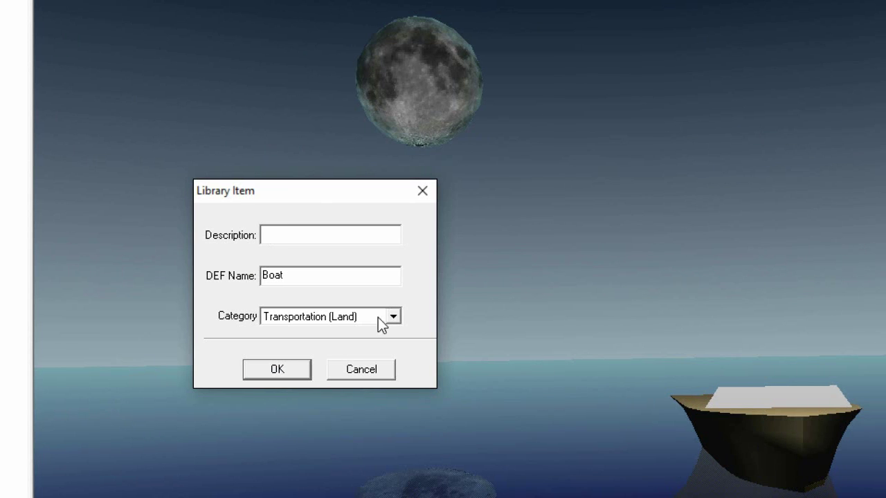
pyautogui.click(292, 236)
pyautogui.write('ship')
pyautogui.press('Tab')
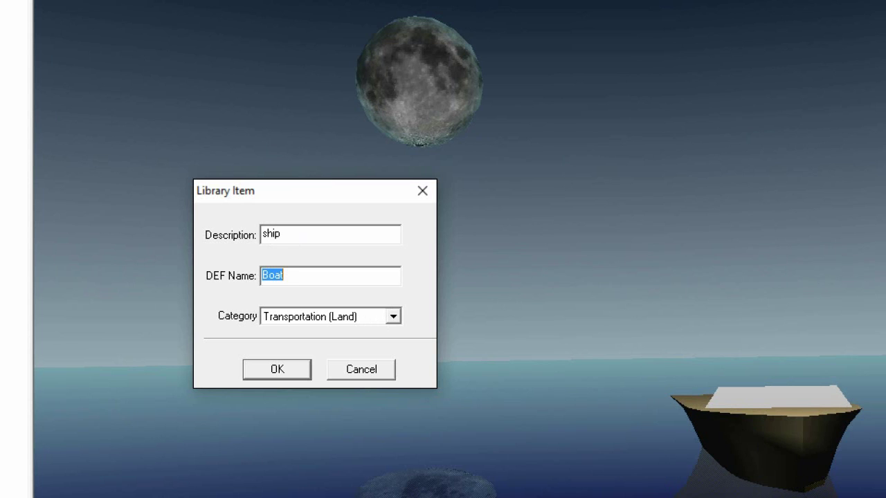
pyautogui.press('Tab')
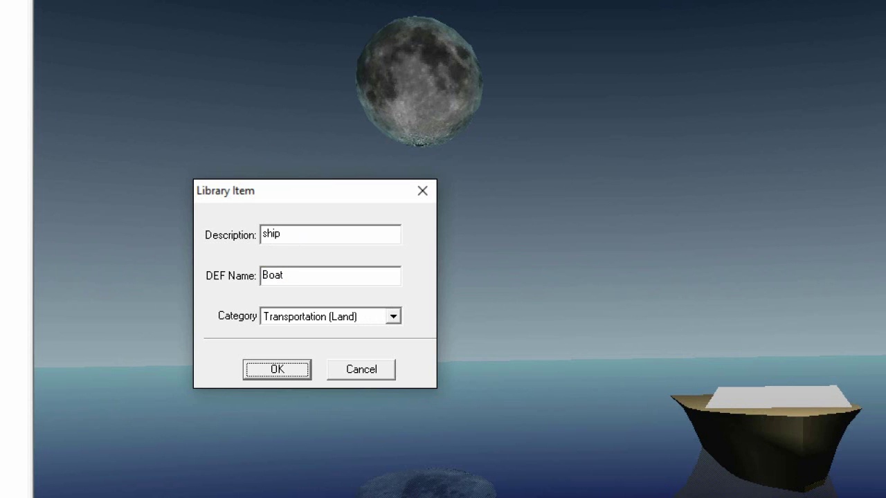
pyautogui.click(394, 316)
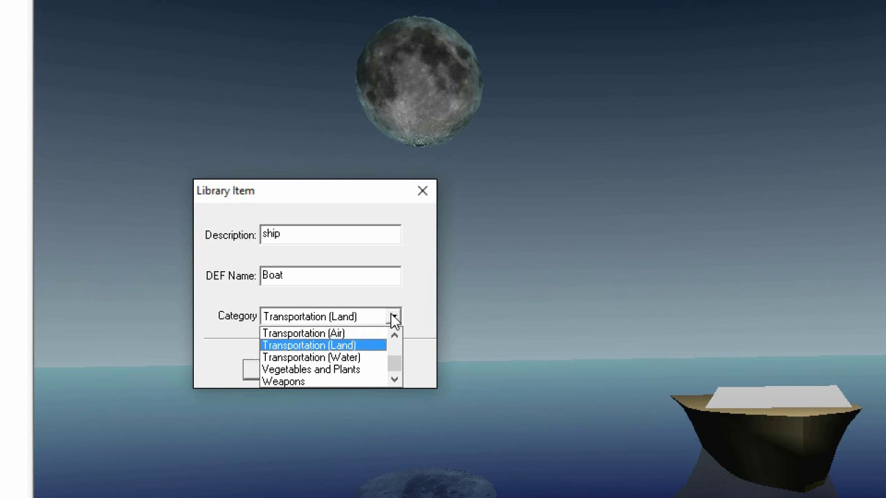
pyautogui.click(339, 357)
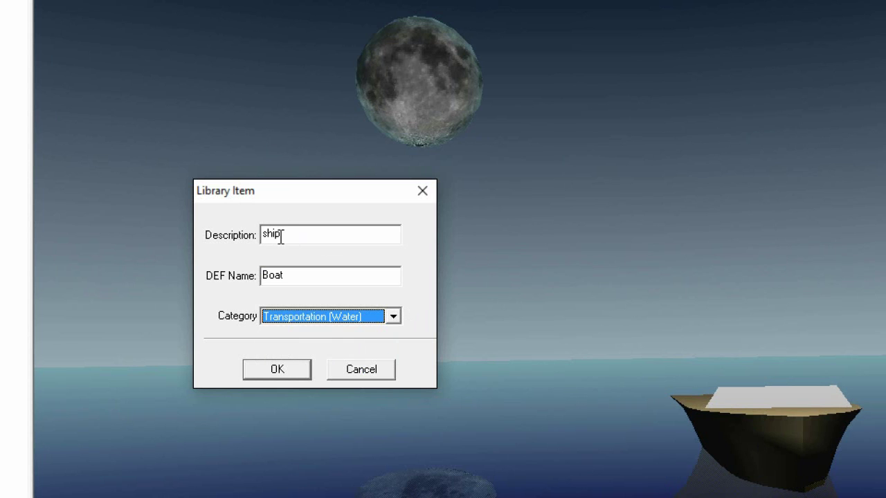
pyautogui.moveTo(295, 241); pyautogui.dragTo(248, 238)
pyautogui.click(284, 272)
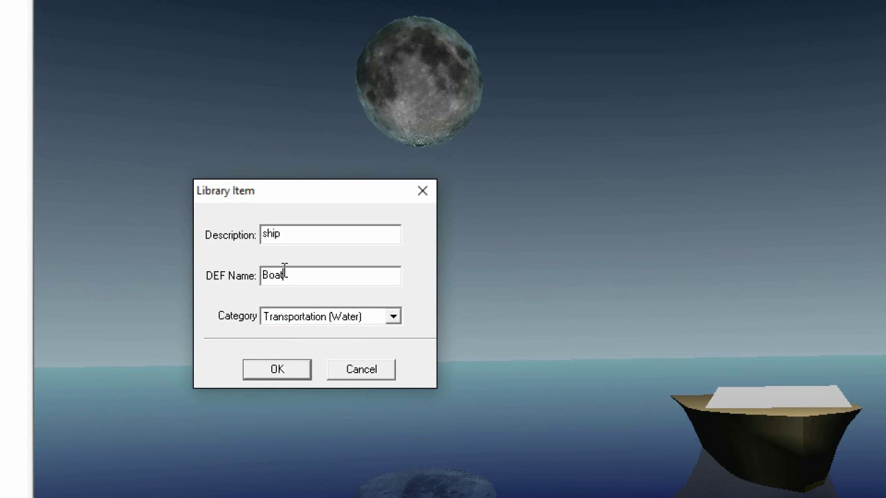
pyautogui.click(278, 369)
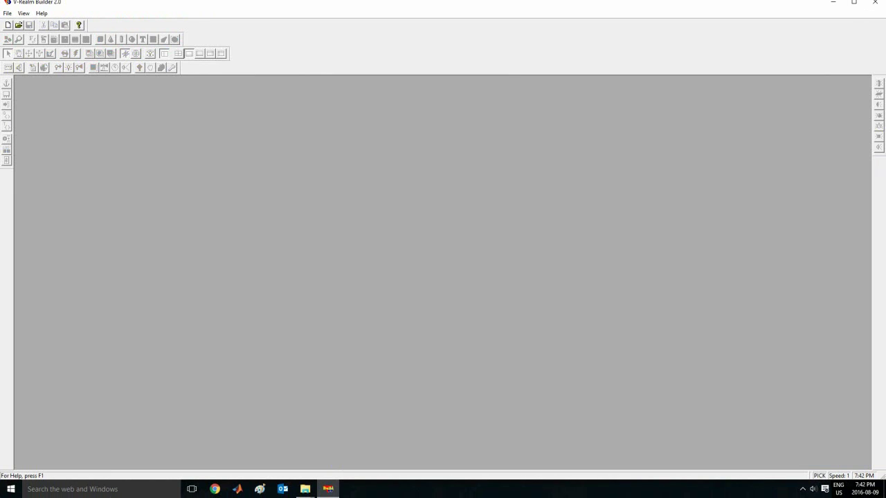
# - Close the builder window, open the launch_video world from the desktop, and collapse its Viewpoint, Background and Group nodes
pyautogui.click(875, 3)
pyautogui.doubleClick(87, 257)
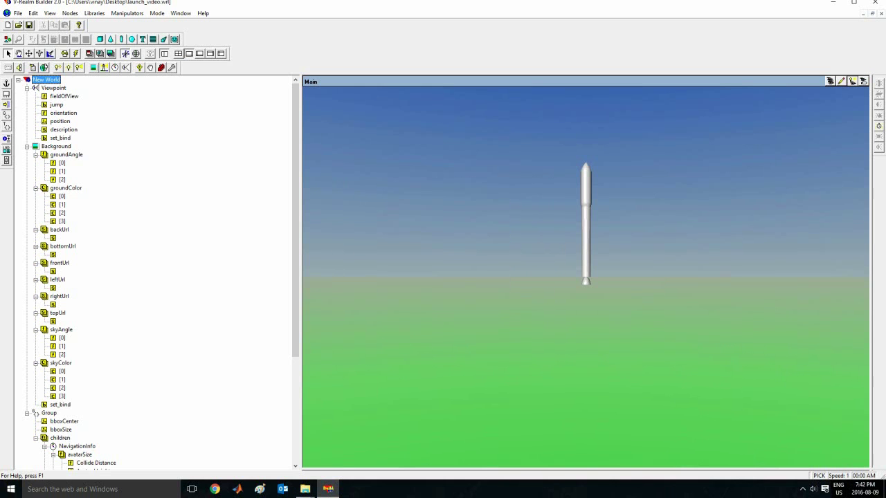
pyautogui.click(27, 88)
pyautogui.click(27, 96)
pyautogui.click(27, 105)
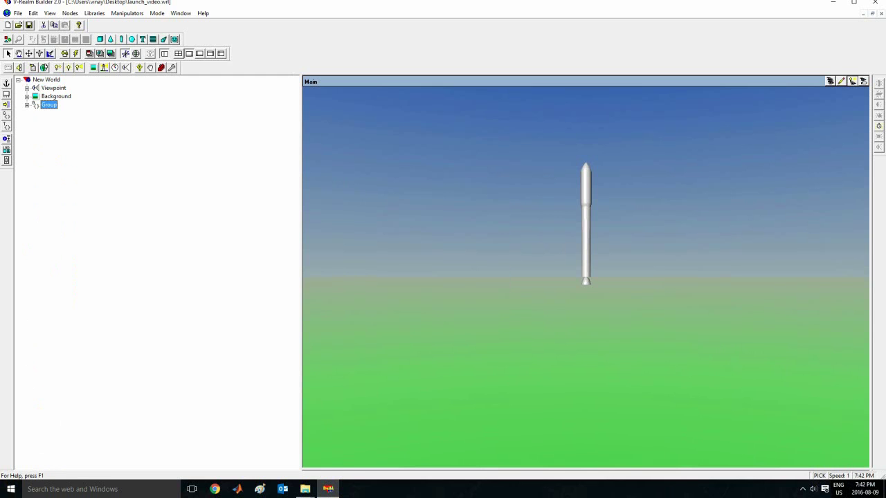
# - Open the object library for importing into New World and preview the ship item in the Transportation (Water) category
pyautogui.click(46, 79)
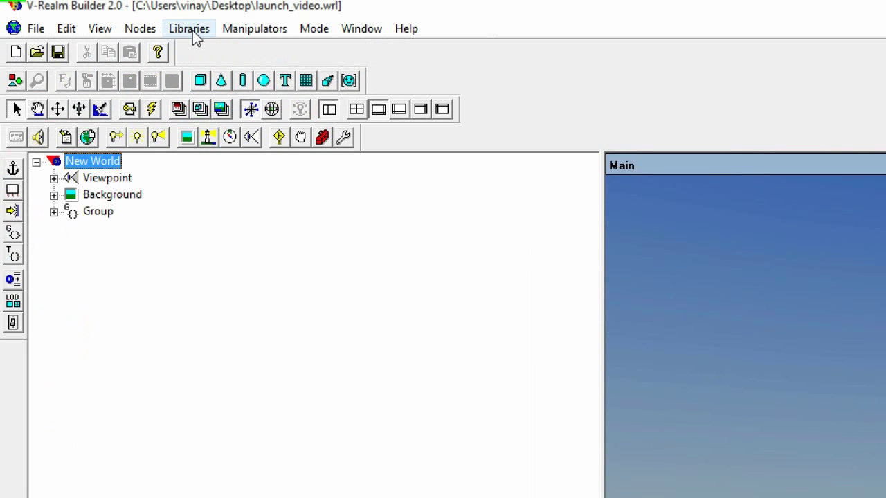
pyautogui.click(192, 32)
pyautogui.moveTo(206, 99)
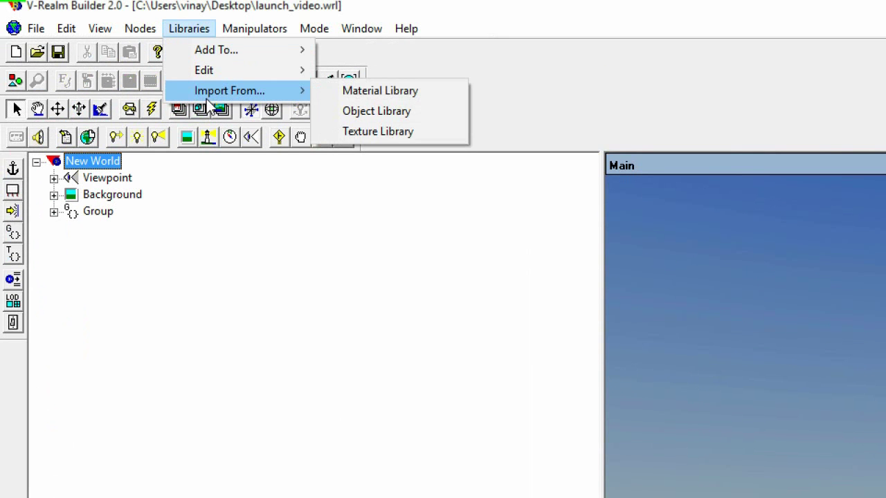
pyautogui.click(374, 111)
pyautogui.moveTo(607, 208); pyautogui.dragTo(332, 137)
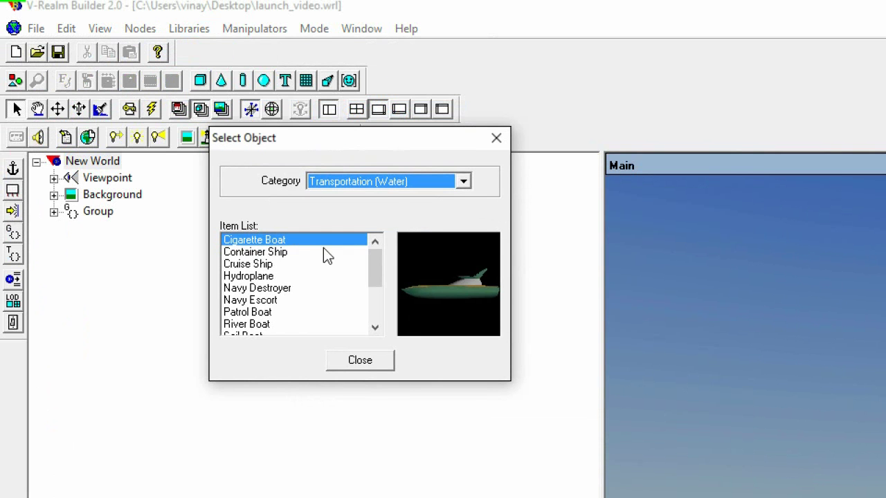
pyautogui.moveTo(378, 275); pyautogui.dragTo(372, 311)
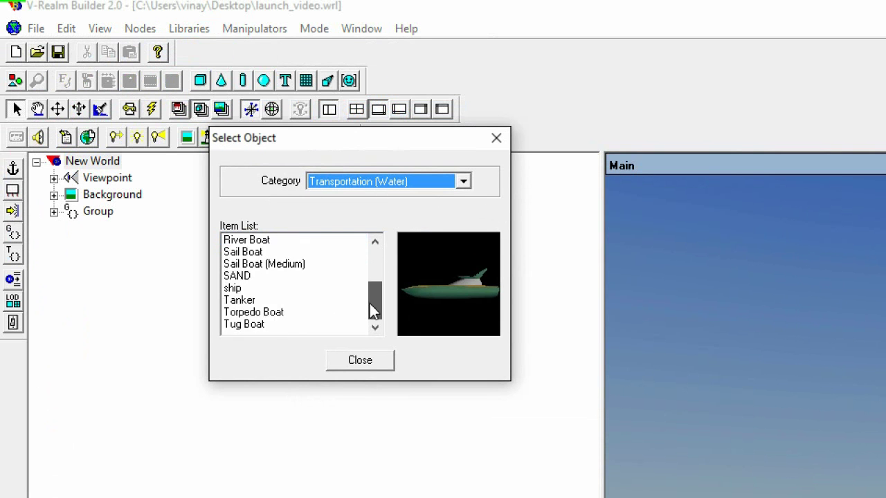
pyautogui.click(282, 287)
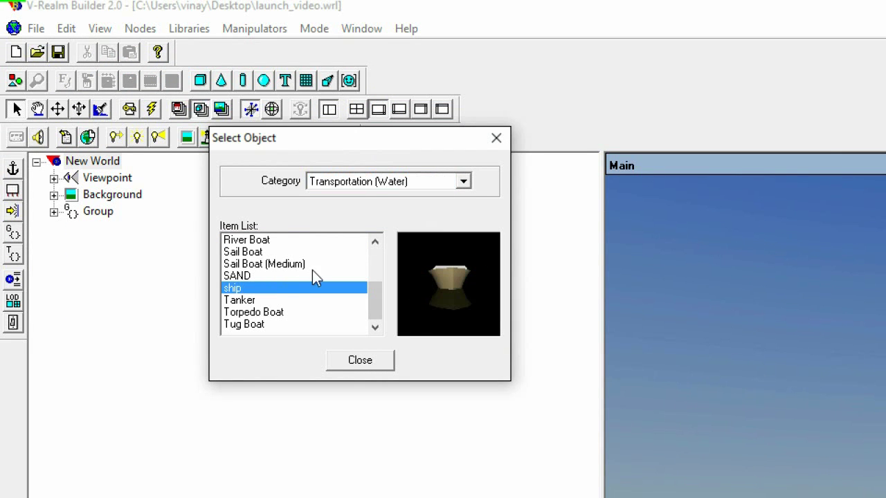
# - Browse the Miscellaneous, Sports and Transportation (Land) categories of the object library
pyautogui.click(463, 180)
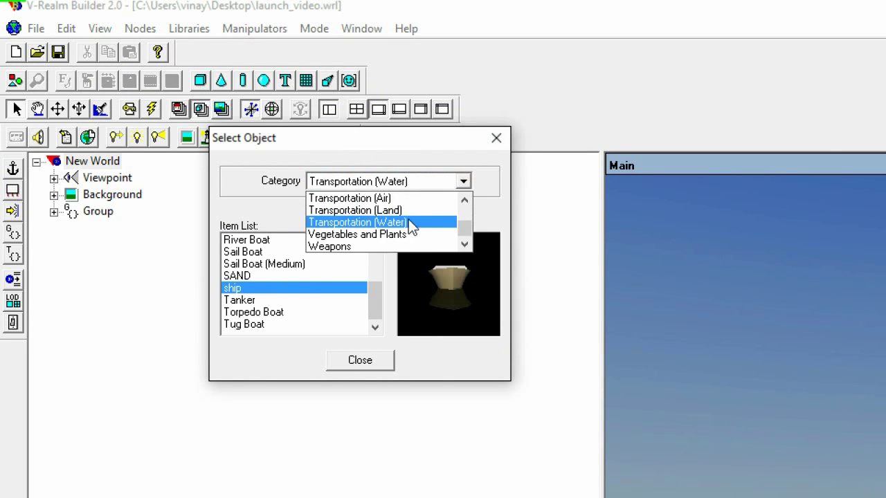
pyautogui.scroll(3, 388, 222)
pyautogui.scroll(-1, 375, 221)
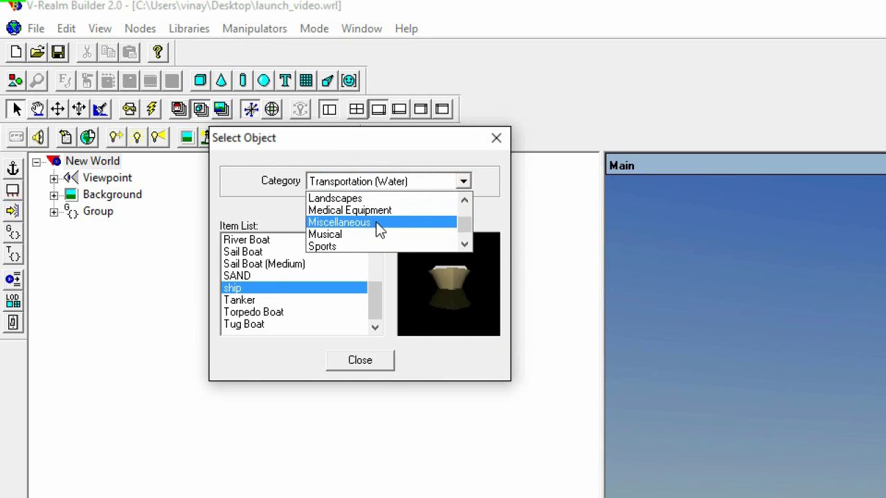
pyautogui.click(376, 222)
pyautogui.click(462, 181)
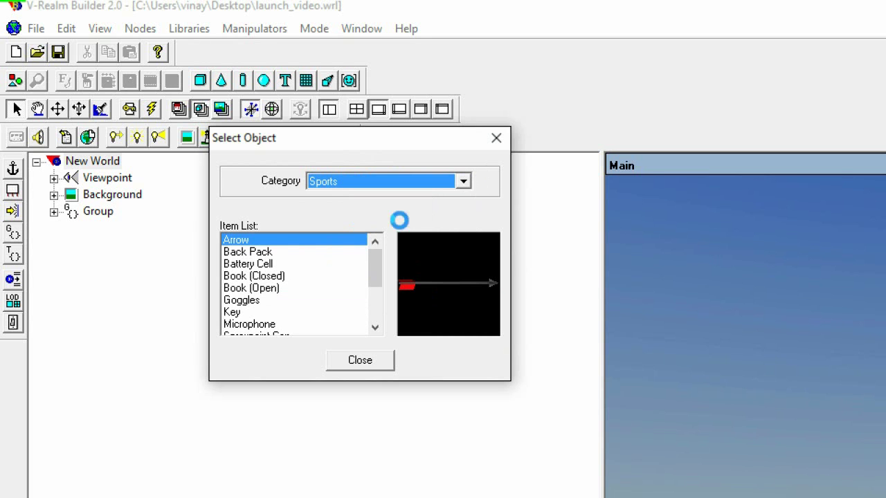
pyautogui.click(398, 220)
pyautogui.click(465, 182)
pyautogui.click(420, 234)
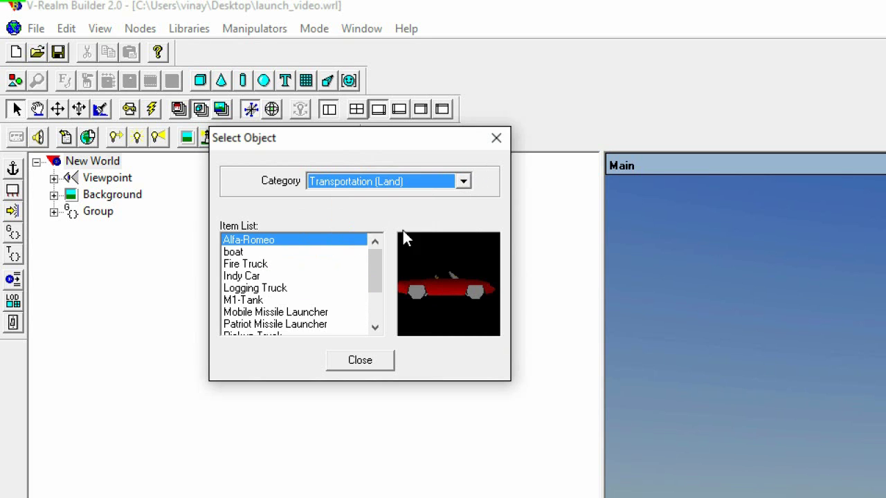
# - Insert the ship item from the Transportation (Water) category into the launch_video world and close the object library
pyautogui.click(463, 180)
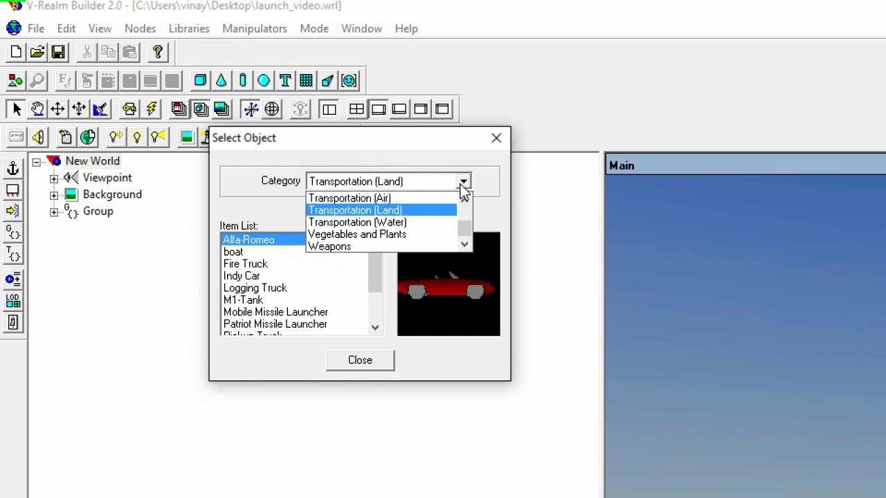
pyautogui.click(437, 222)
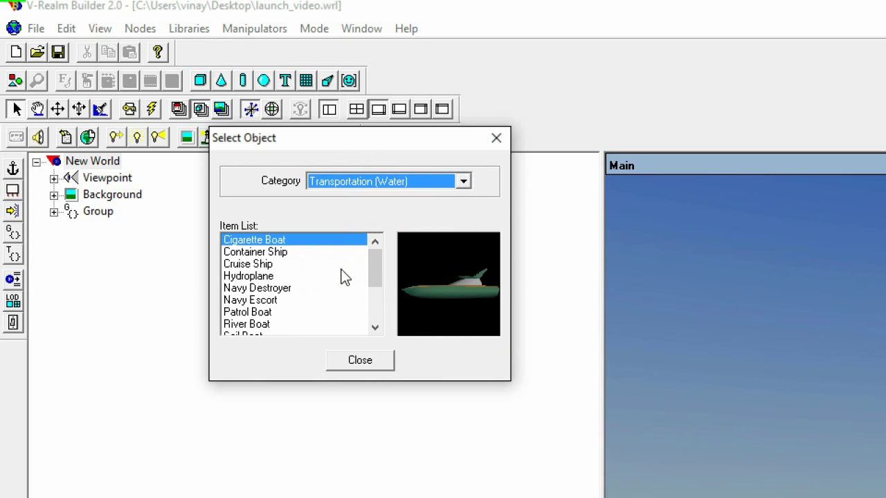
pyautogui.moveTo(381, 283); pyautogui.dragTo(383, 312)
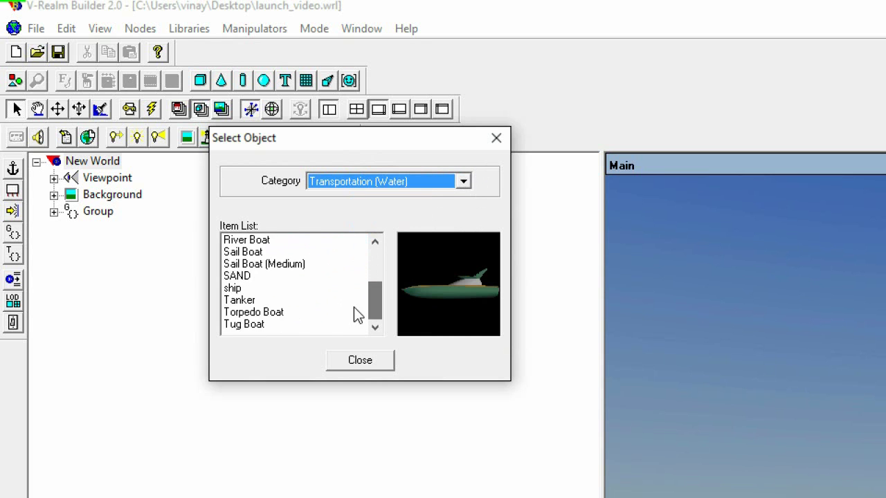
pyautogui.click(320, 280)
pyautogui.click(290, 286)
pyautogui.moveTo(289, 286); pyautogui.dragTo(101, 168)
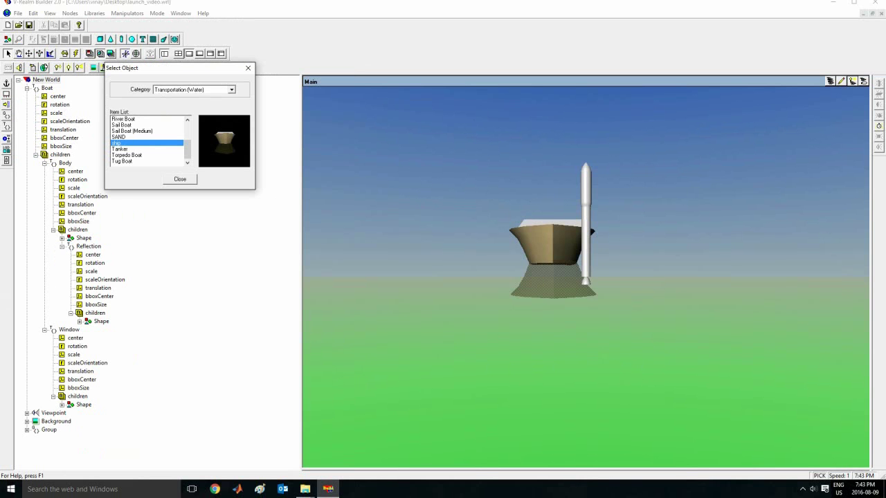
pyautogui.press('Escape')
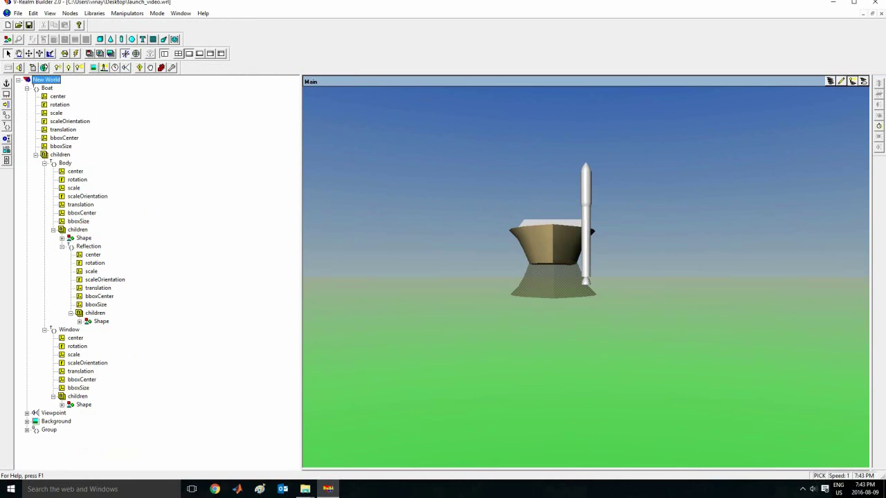
# - Collapse the children of the inserted Boat node and expand them again
pyautogui.doubleClick(60, 154)
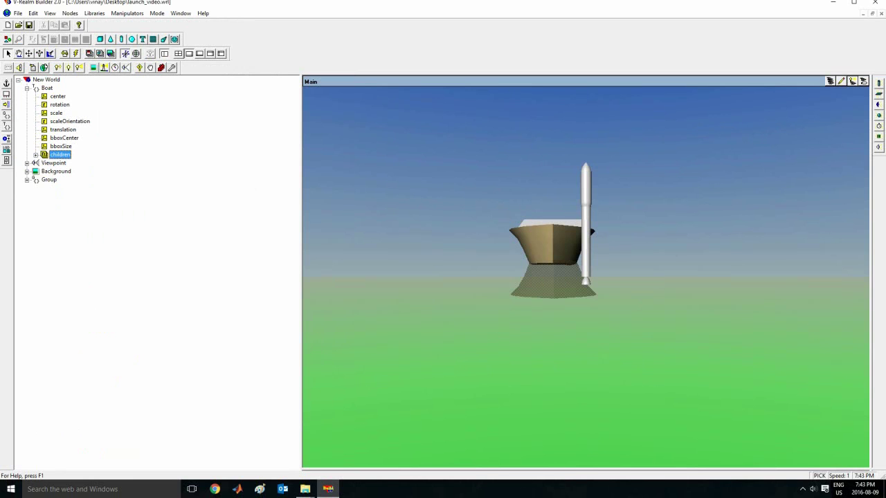
pyautogui.doubleClick(59, 154)
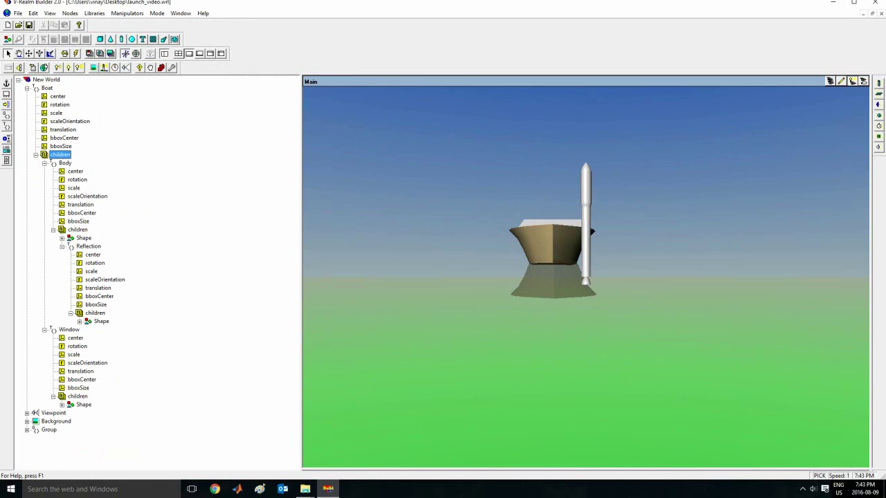
# - Enable the Y axis of the Boat node's translation, try a value of 22 and set it back to 0
pyautogui.doubleClick(64, 137)
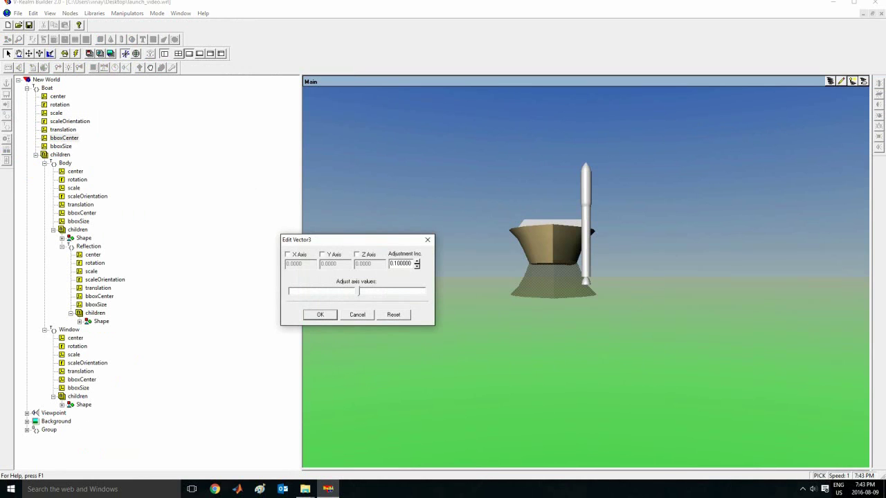
pyautogui.press('Escape')
pyautogui.doubleClick(63, 129)
pyautogui.click(322, 254)
pyautogui.doubleClick(328, 264)
pyautogui.write('22')
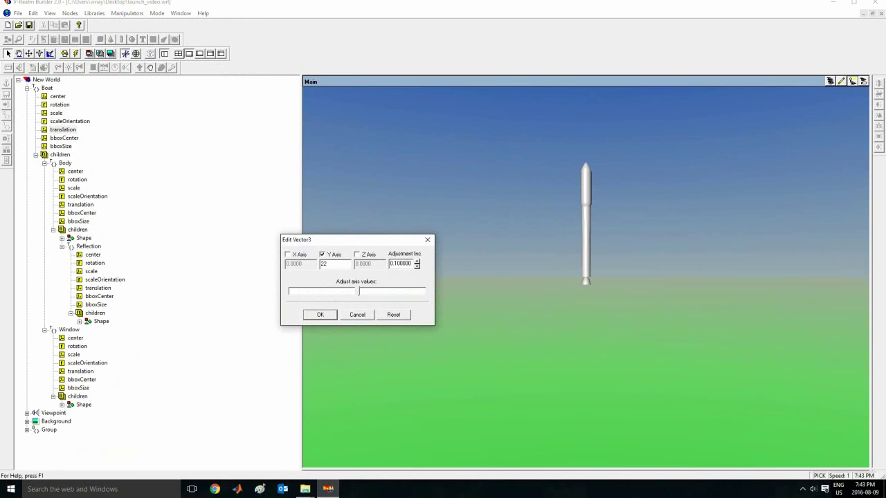
pyautogui.doubleClick(323, 264)
pyautogui.write('0')
# - Enable the Z axis of the Boat node's translation and set it to 4
pyautogui.moveTo(357, 239)
pyautogui.mouseDown()
pyautogui.moveTo(393, 215)
pyautogui.moveTo(349, 244)
pyautogui.mouseUp()
pyautogui.click(392, 231)
pyautogui.write('4')
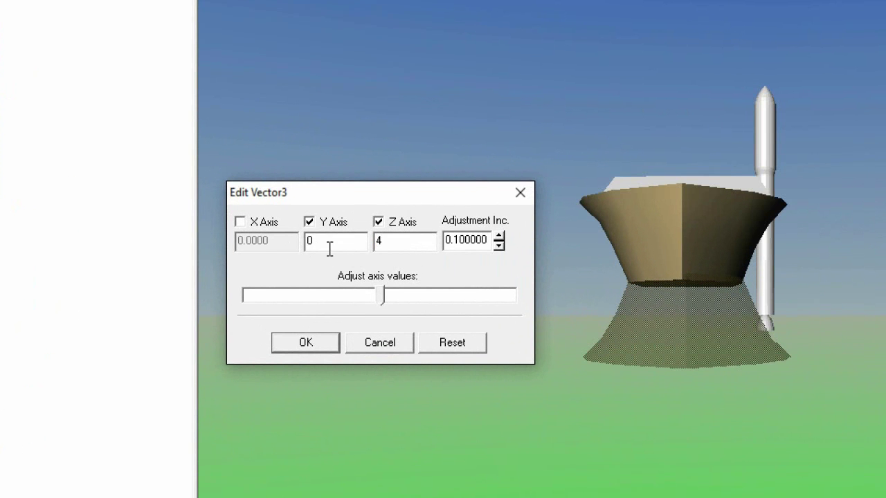
# - Lower the boat beneath the rocket by setting the Y axis of its translation to -3
pyautogui.click(322, 241)
pyautogui.moveTo(323, 242); pyautogui.dragTo(256, 242)
pyautogui.write('-10')
pyautogui.press('BackSpace')
pyautogui.press('BackSpace')
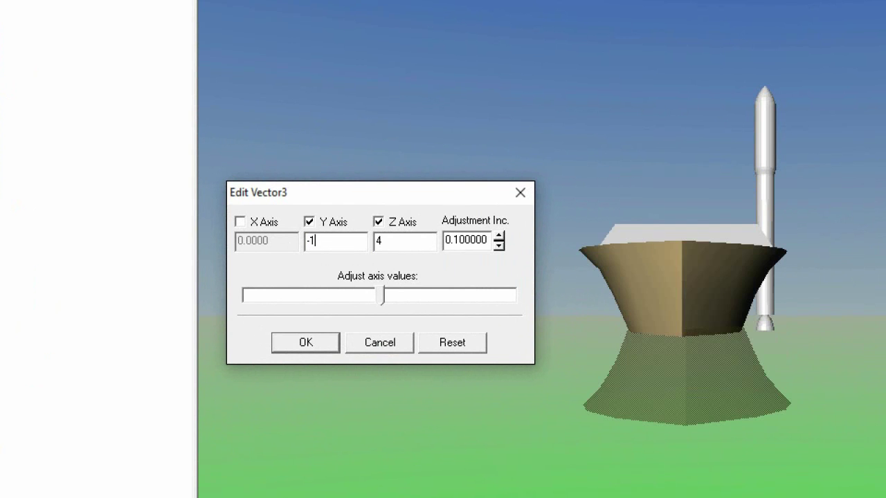
pyautogui.write('3')
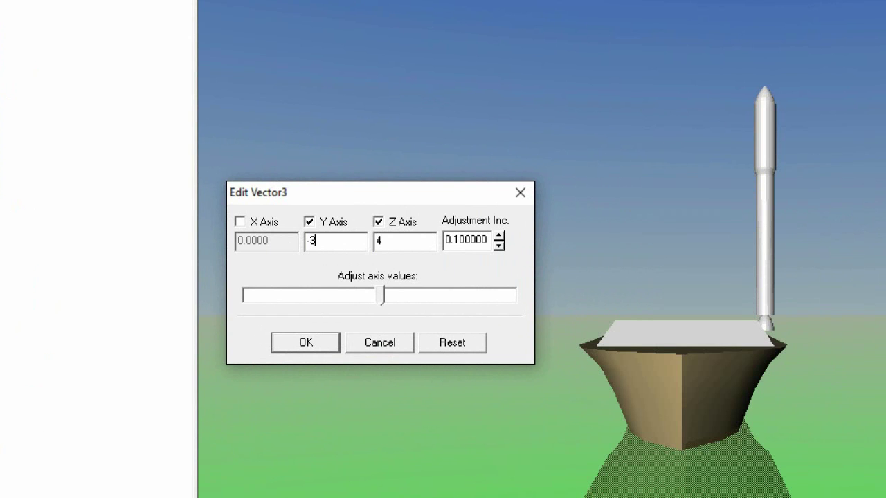
# - Enable the X axis of the Boat's translation, set it to 2, apply the translation and save the launch_video world
pyautogui.click(240, 221)
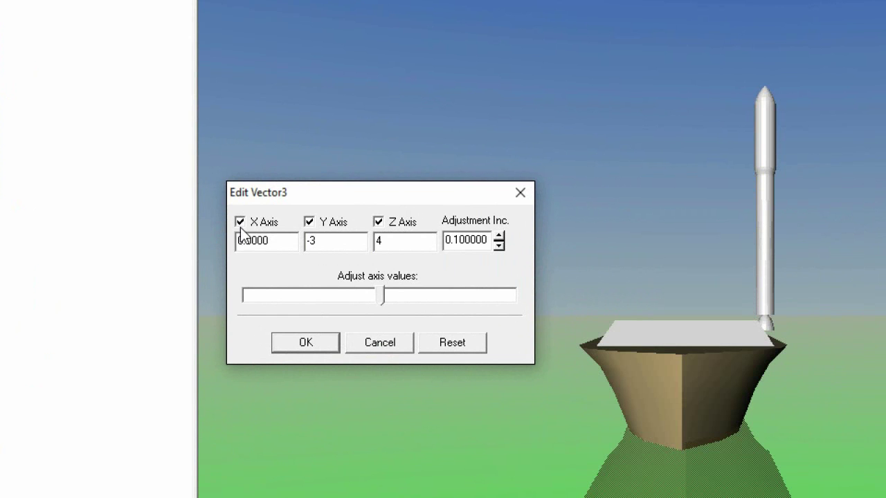
pyautogui.doubleClick(283, 242)
pyautogui.write('2')
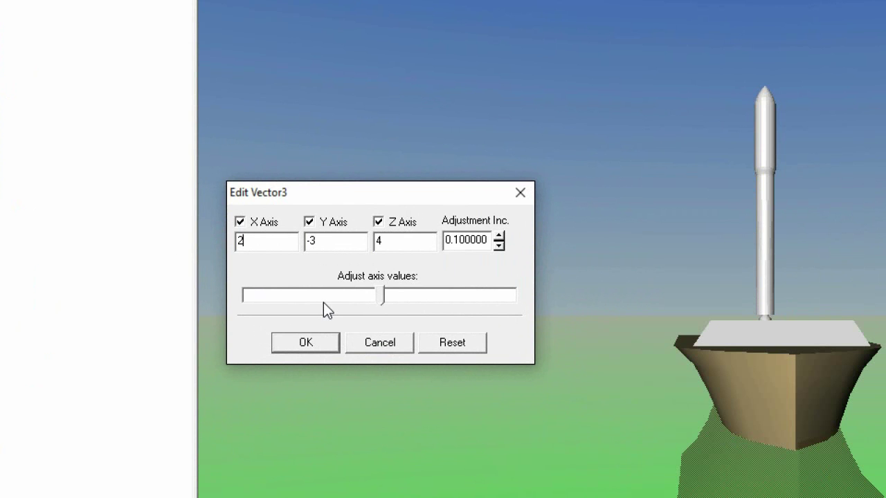
pyautogui.click(301, 340)
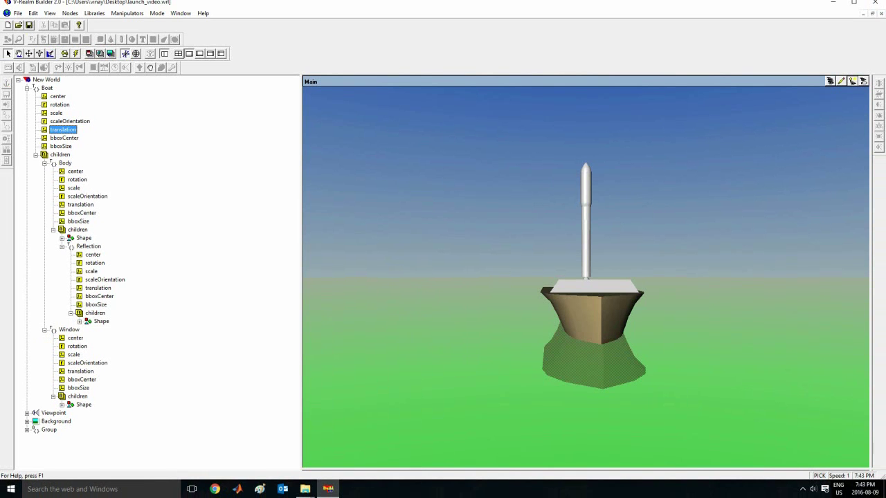
pyautogui.hotkey('ctrl', 's')
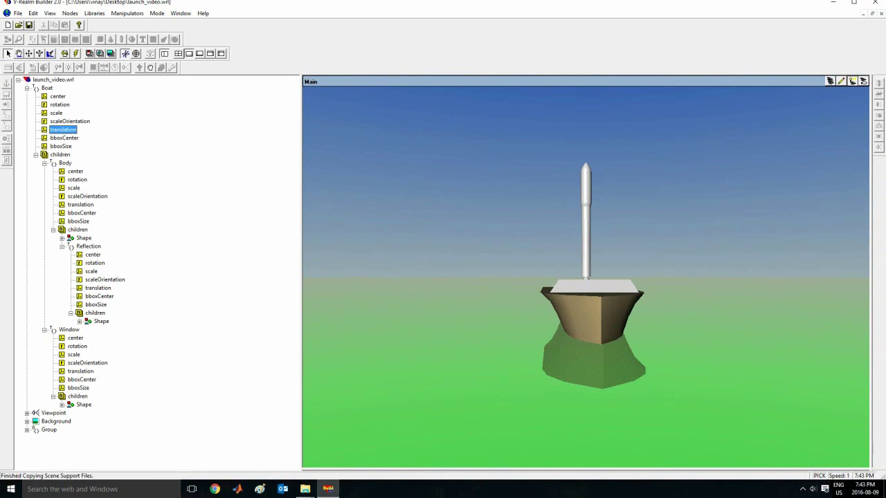